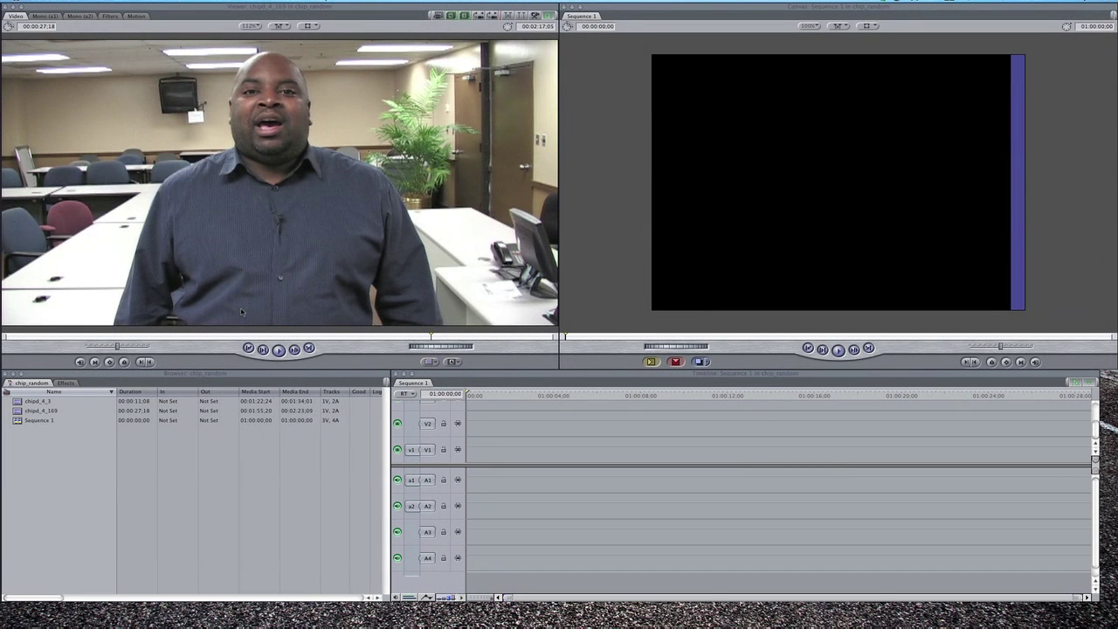
- Preview chipd_4_169 briefly, then load the 4:3 clip chipd_4_3 into the Viewer
left_click(118, 337)
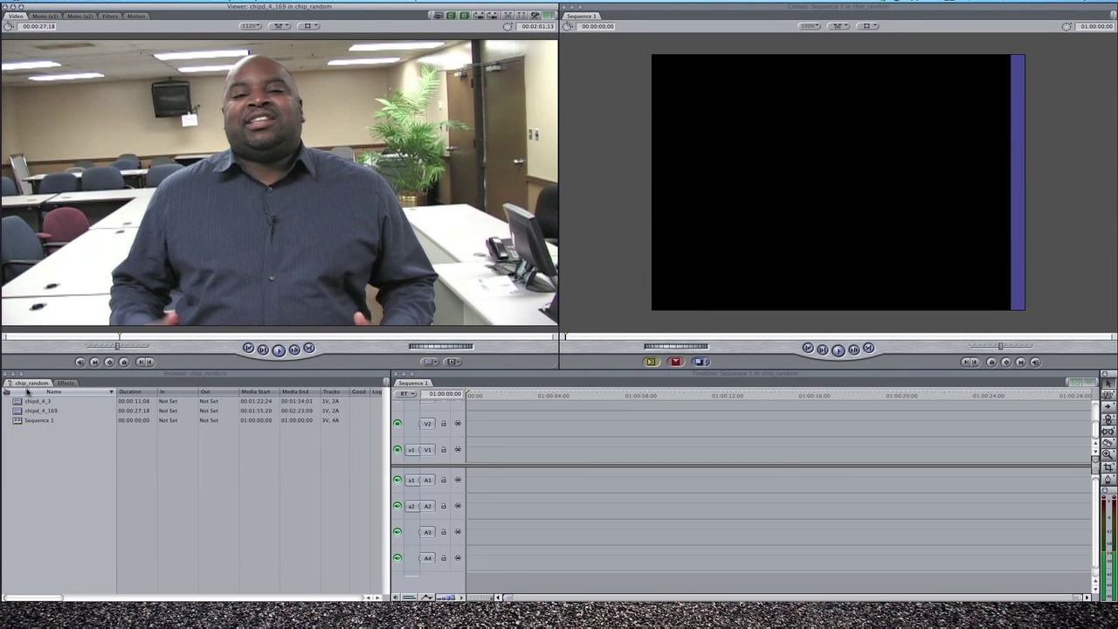
key("XF86AudioRaiseVolume")
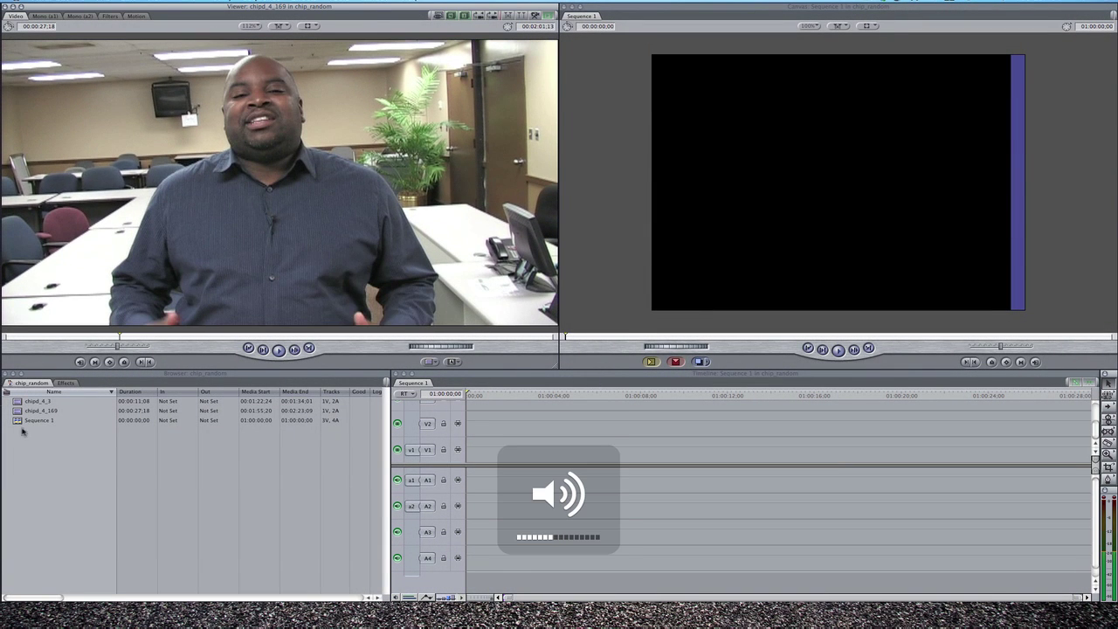
left_click(26, 411)
double_click(20, 402)
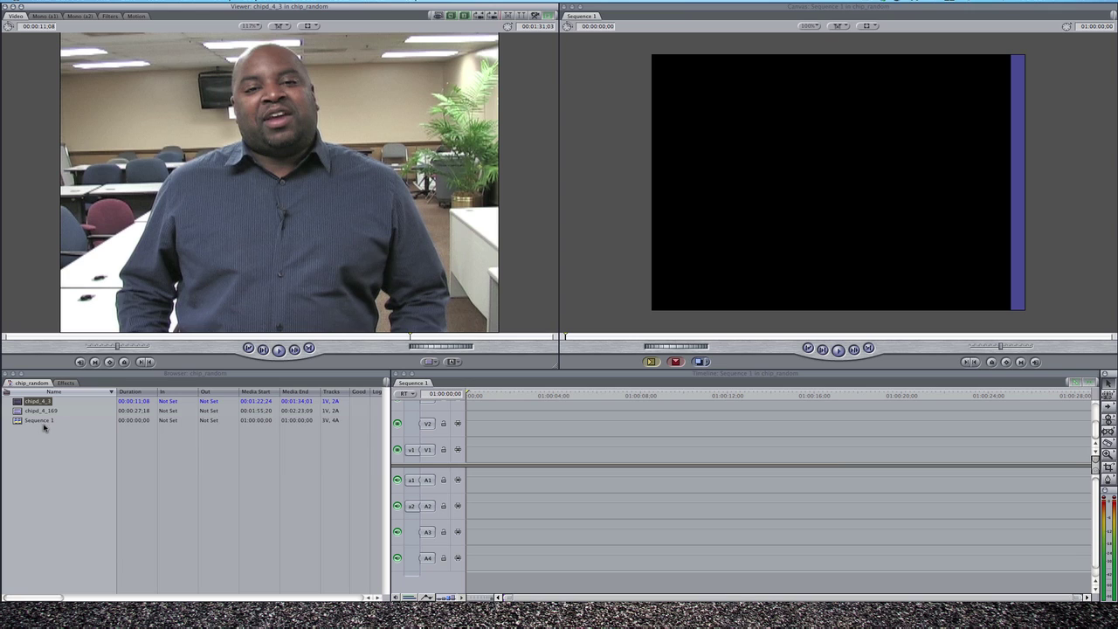
- Rename Sequence 1 to '16_9 Sequence'
left_click(40, 423)
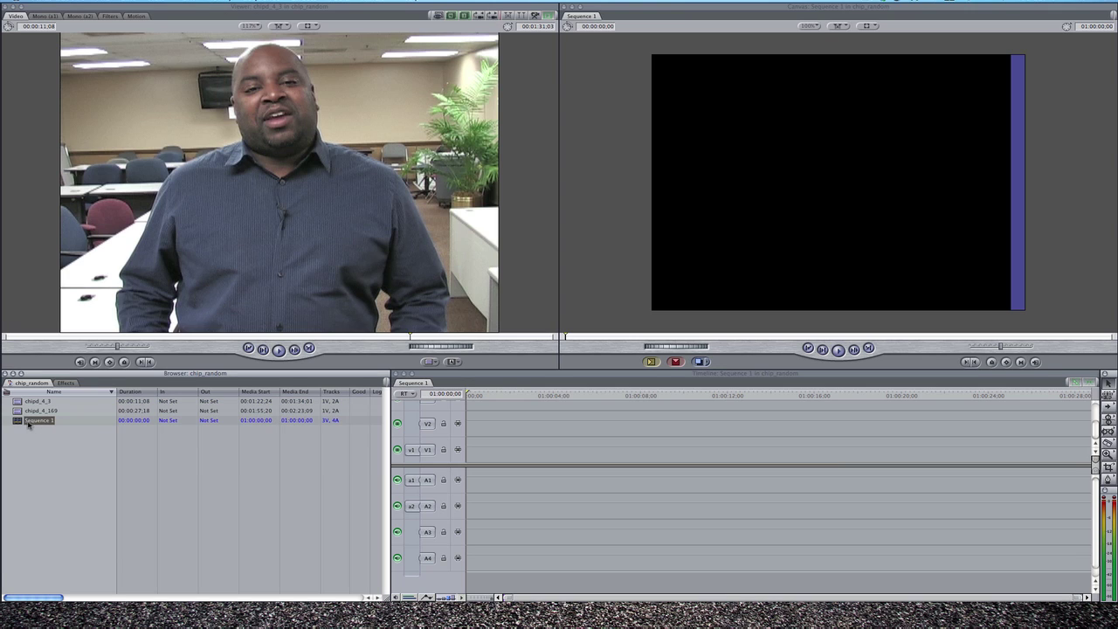
left_click(37, 422)
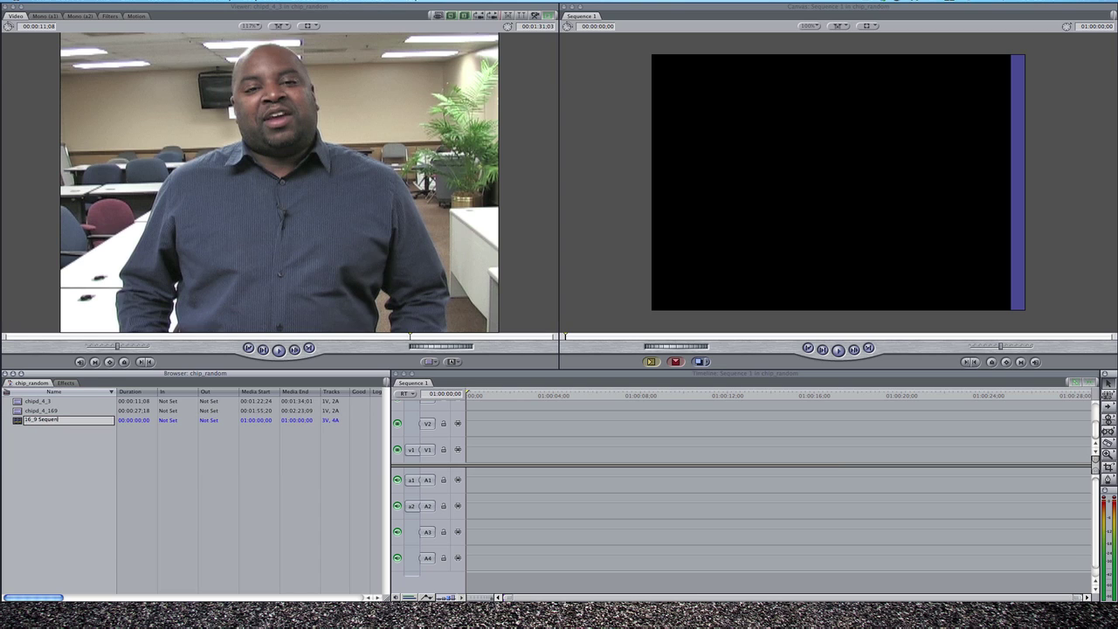
key("Return")
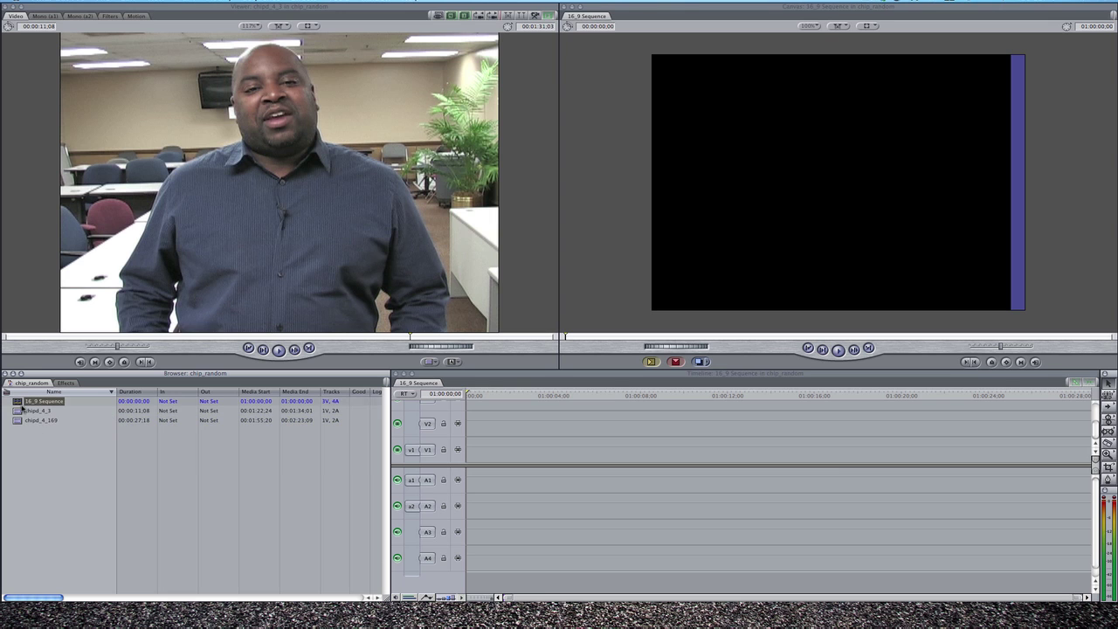
- Load chipd_4_169 in the Viewer and view 16_9 Sequence's settings (720×480 NTSC DV)
double_click(18, 423)
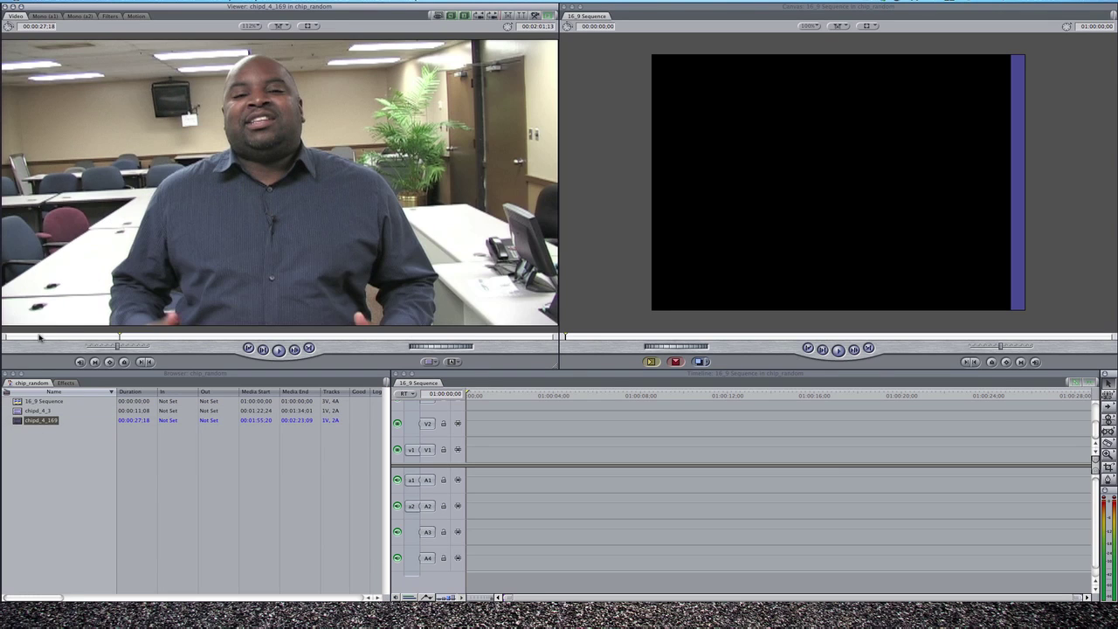
left_click_drag(42, 337, 50, 337)
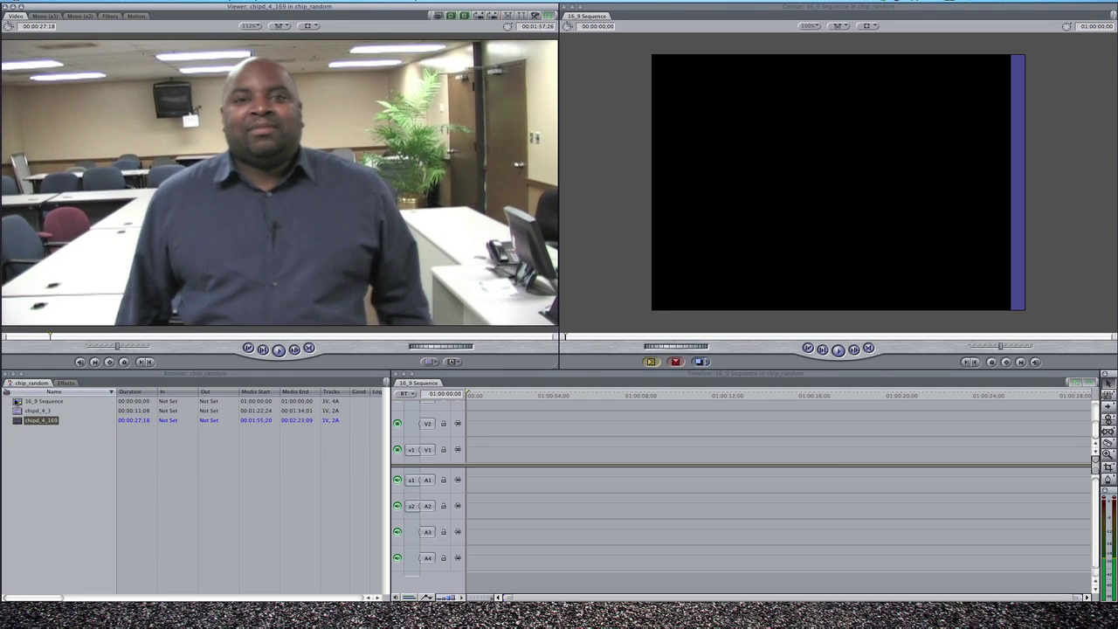
left_click(17, 402)
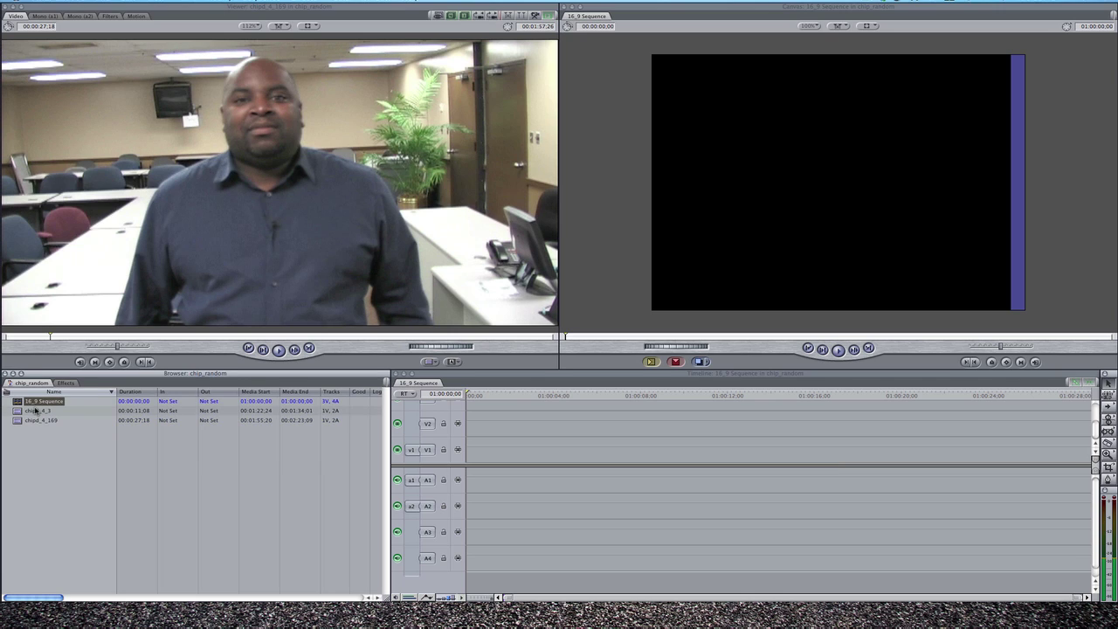
key("super+0")
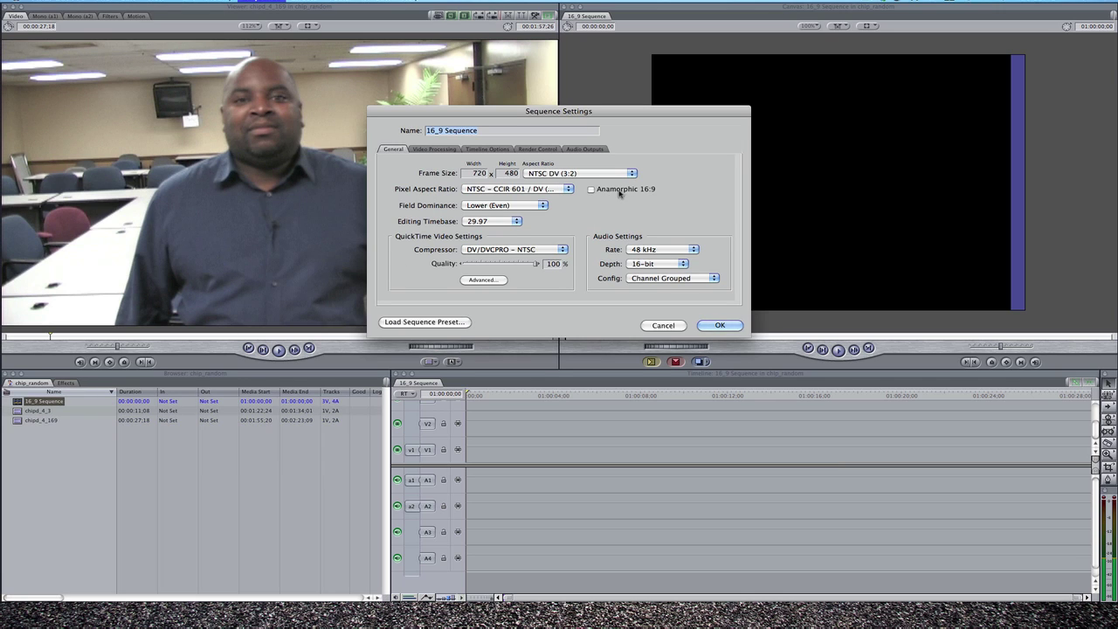
- Mark a section of chipd_4_169 ending at 02:06:06
left_click(666, 330)
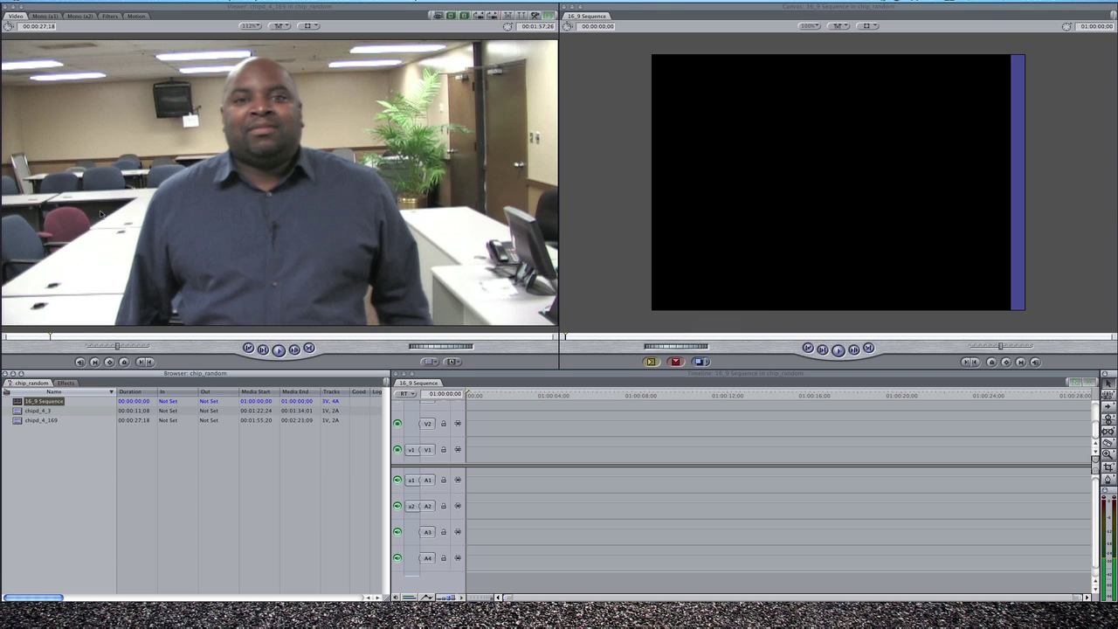
left_click(77, 335)
key("o")
left_click(216, 335)
key("o")
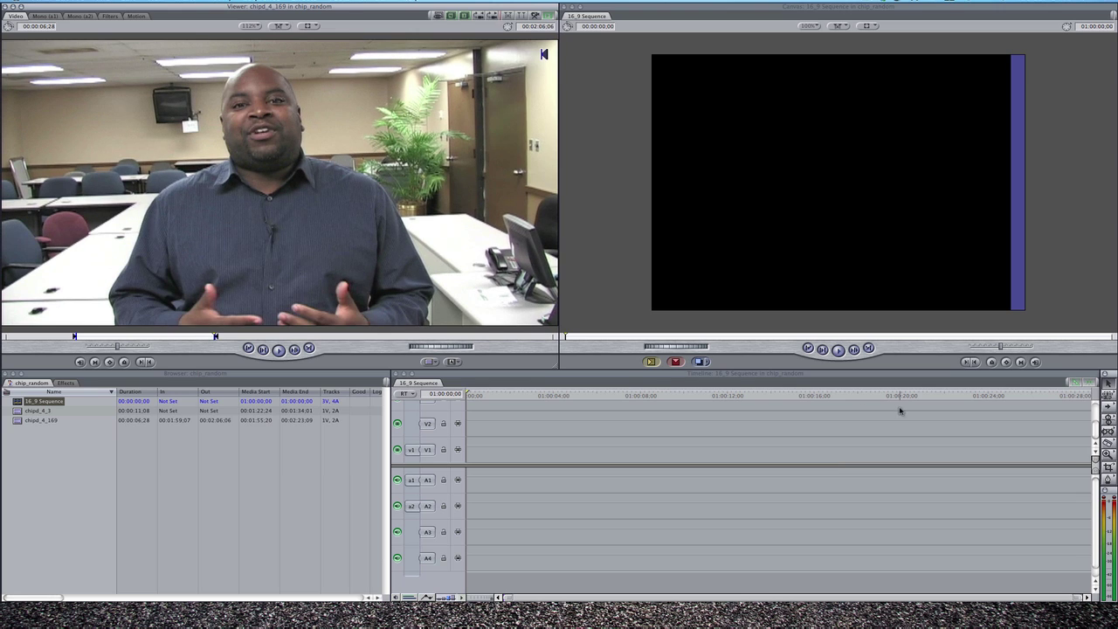
- Edit the marked section into 16_9 Sequence, matching sequence settings to the clip
left_click(679, 363)
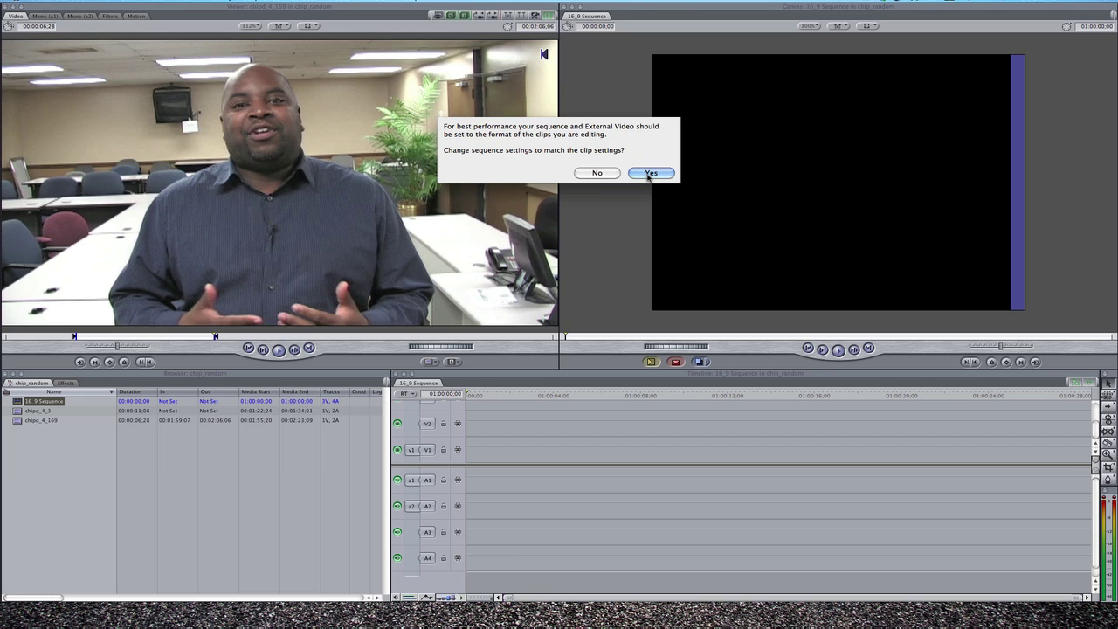
left_click(649, 175)
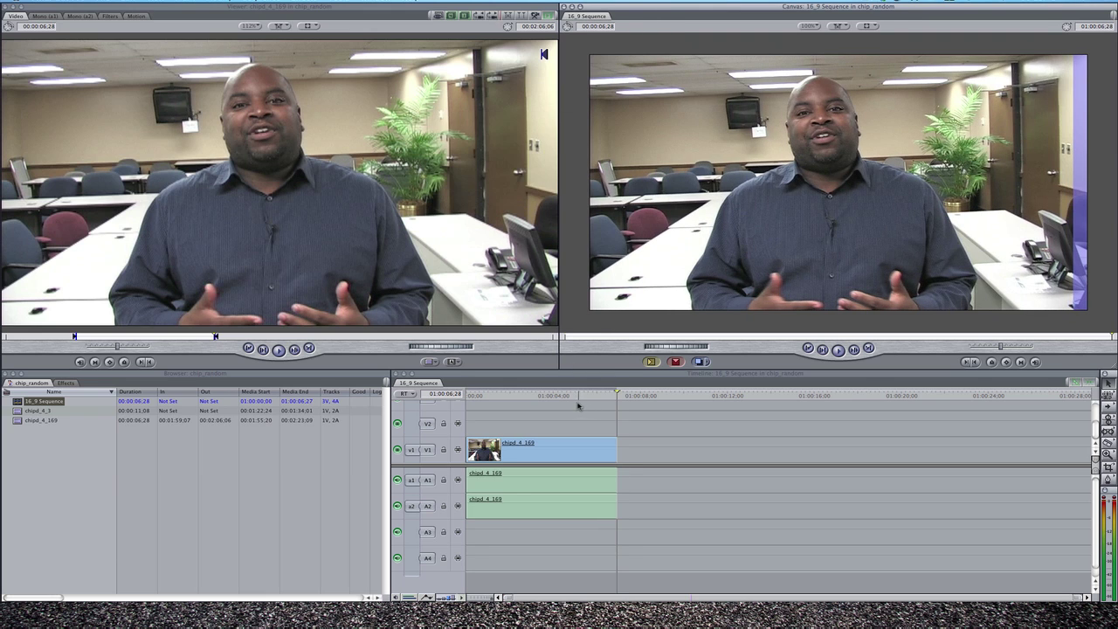
left_click_drag(564, 399, 536, 399)
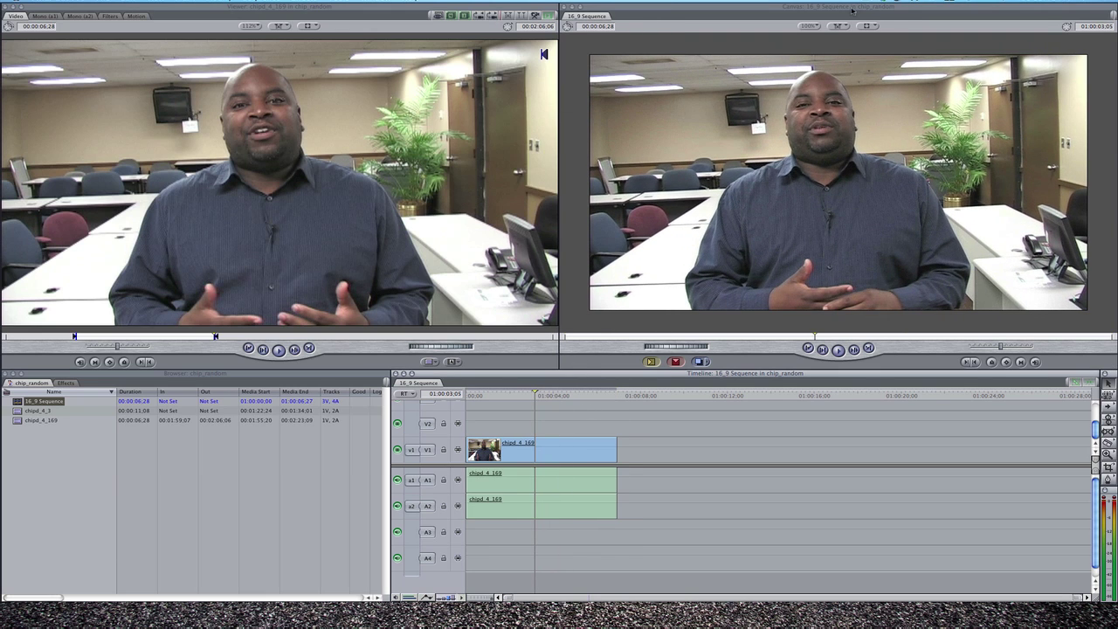
- Mark a short In/Out section of chipd_4_3 in the Viewer
key("space")
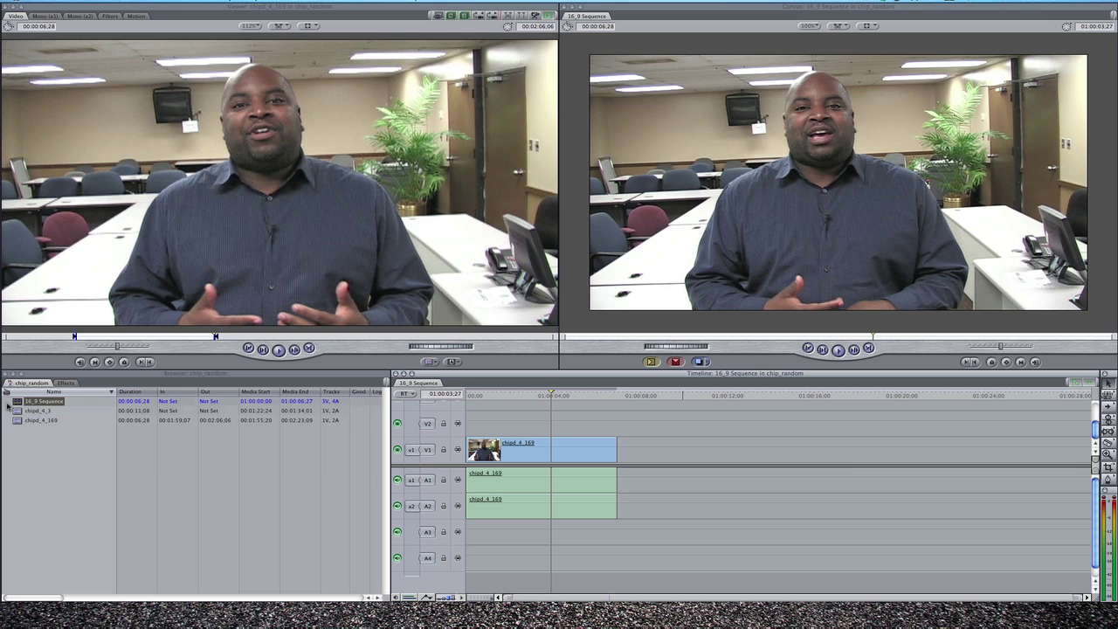
double_click(36, 411)
left_click_drag(119, 337, 131, 337)
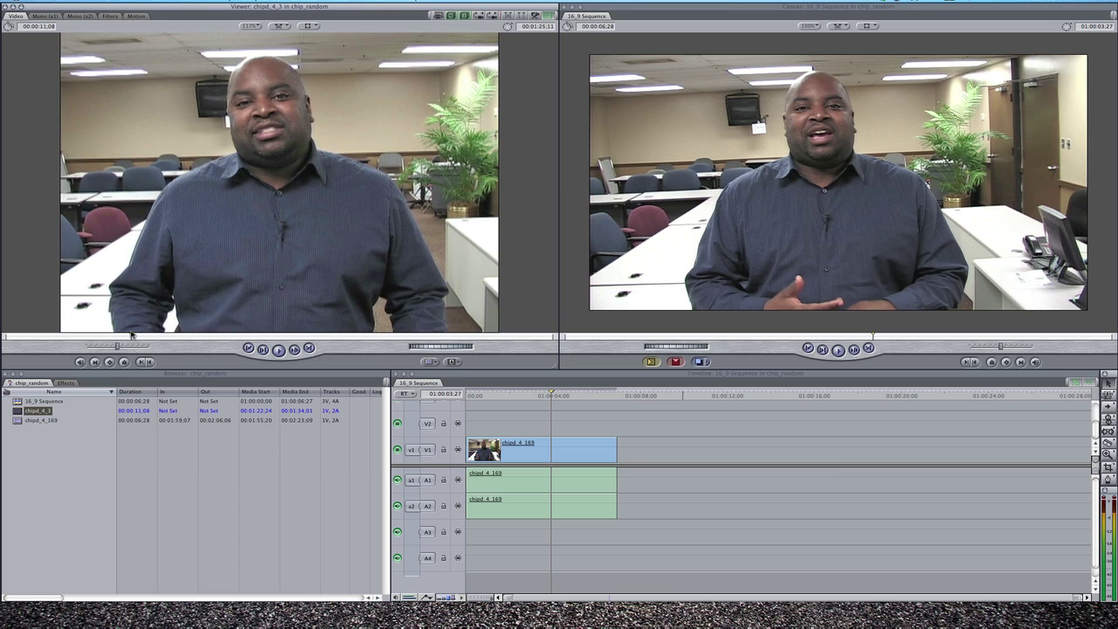
key("i")
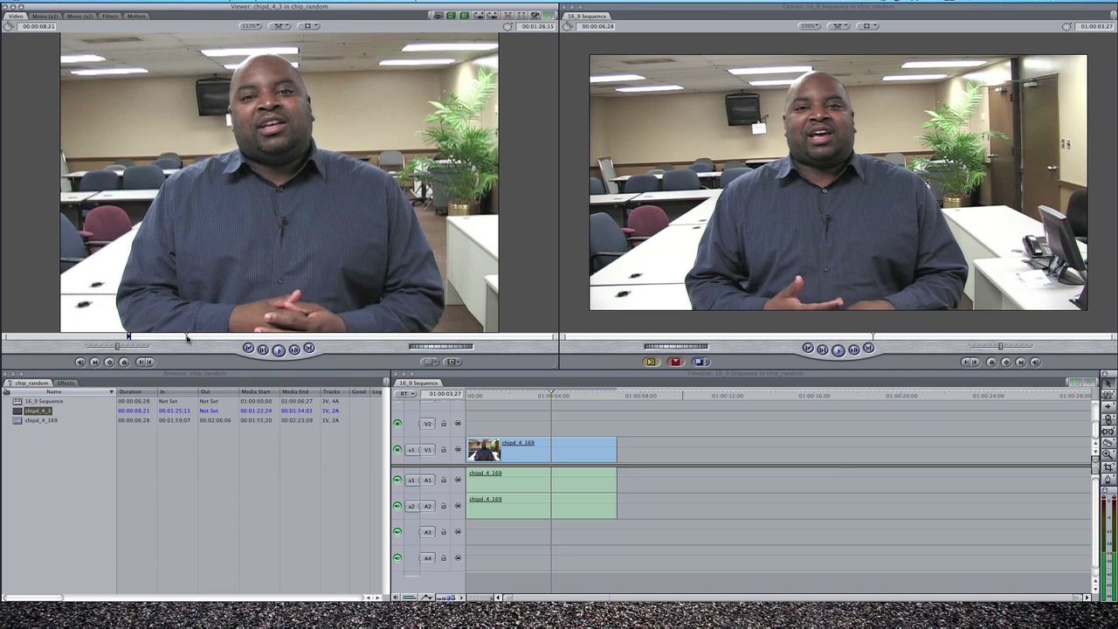
key("o")
key("Right")
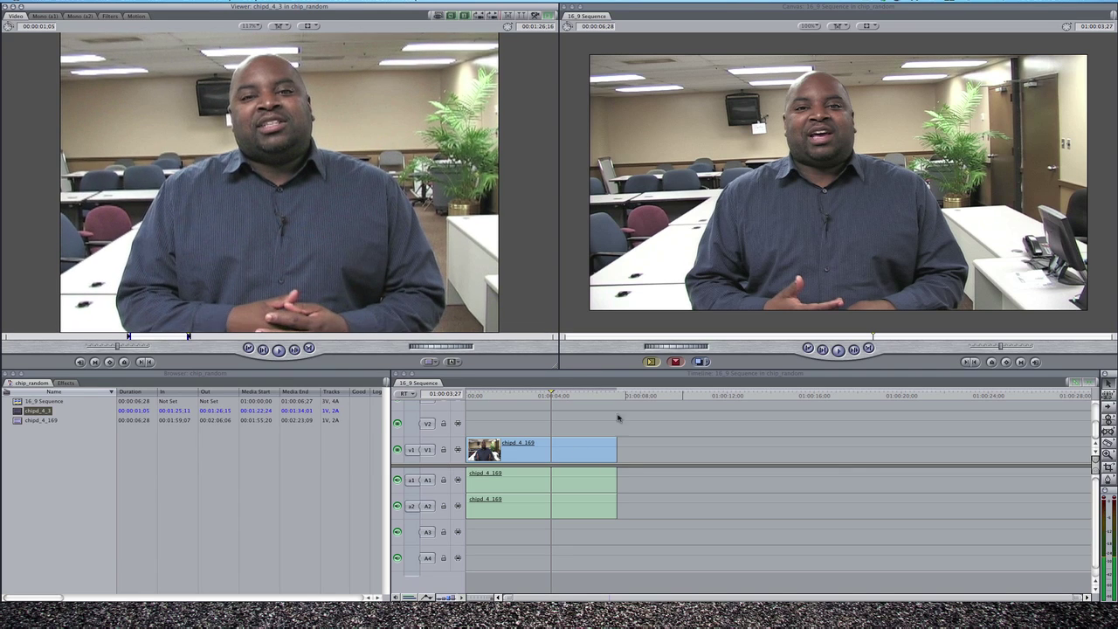
- Overwrite the 4:3 section right after the widescreen clip and play across the cut
left_click(575, 395)
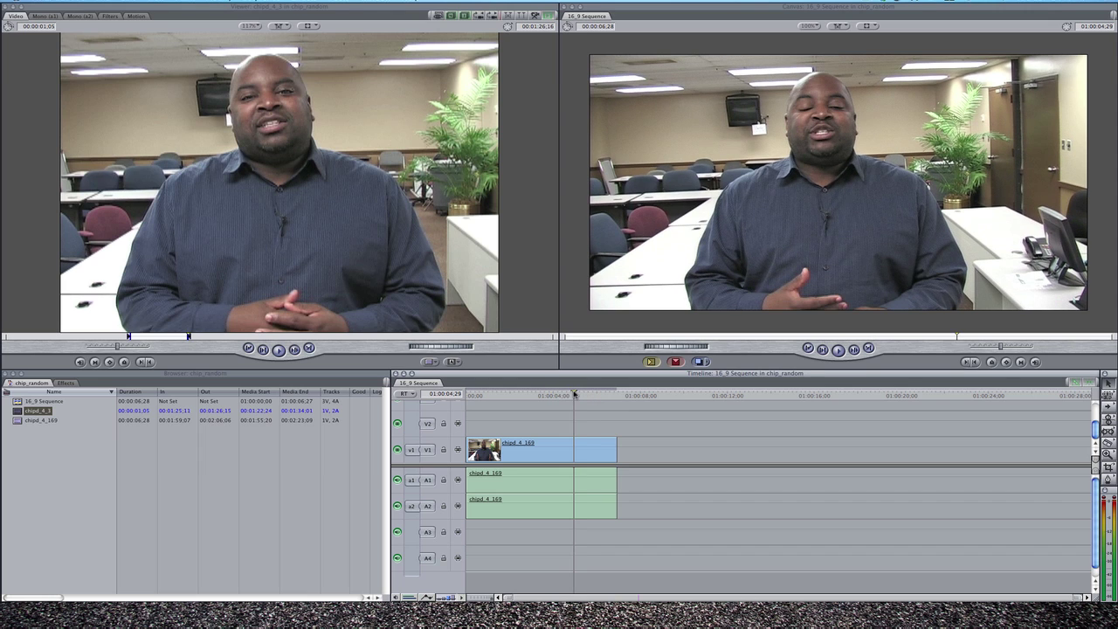
key("Down")
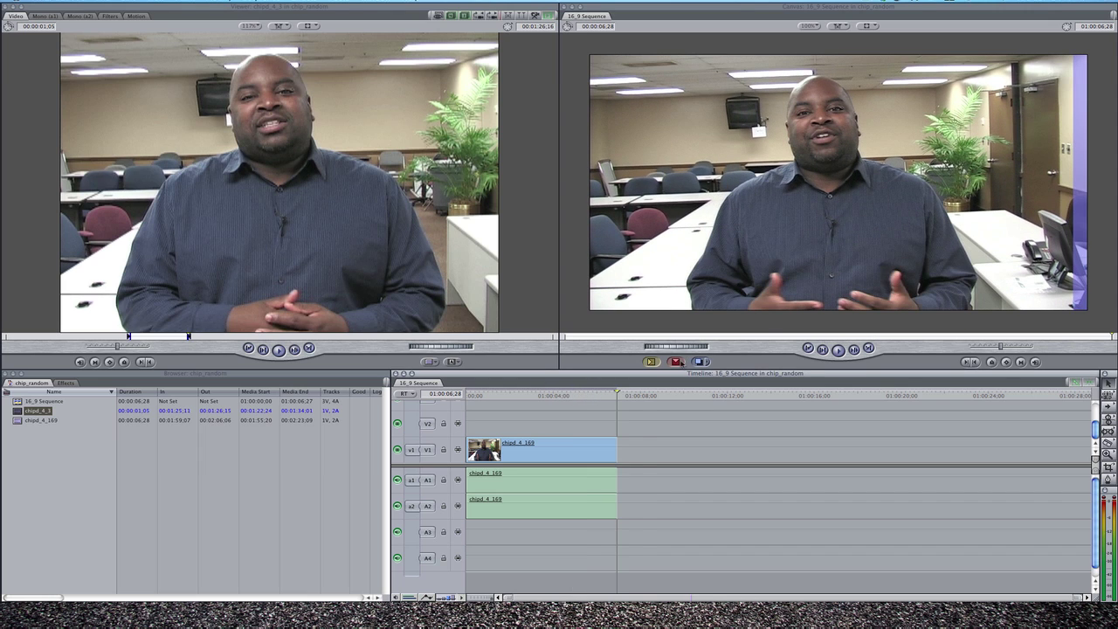
left_click(678, 362)
left_click(618, 397)
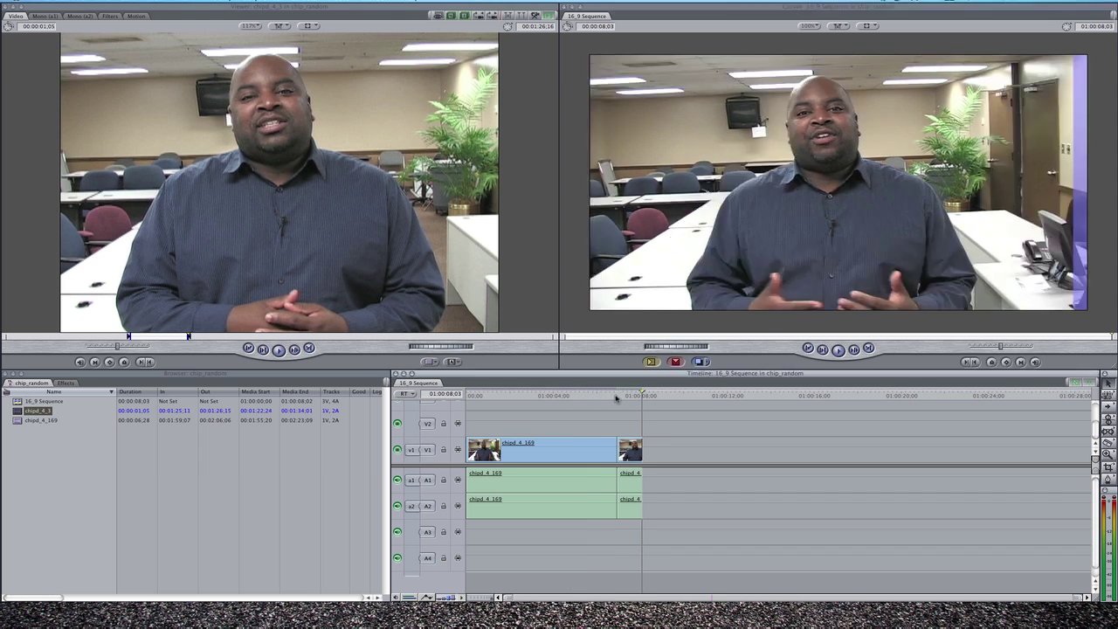
key("space")
left_click(602, 398)
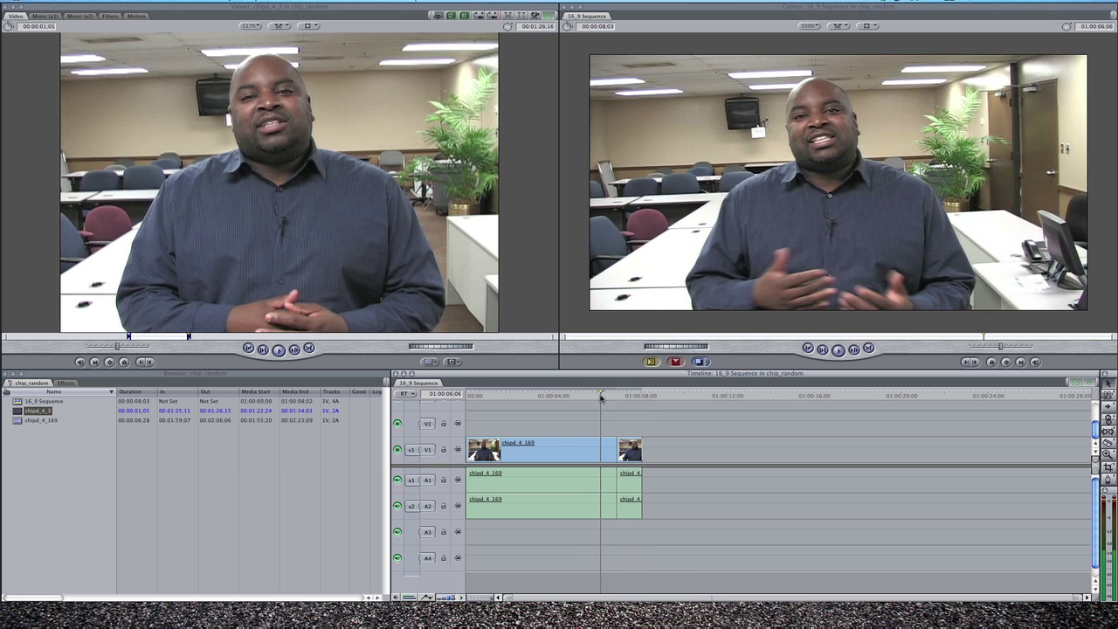
key("space")
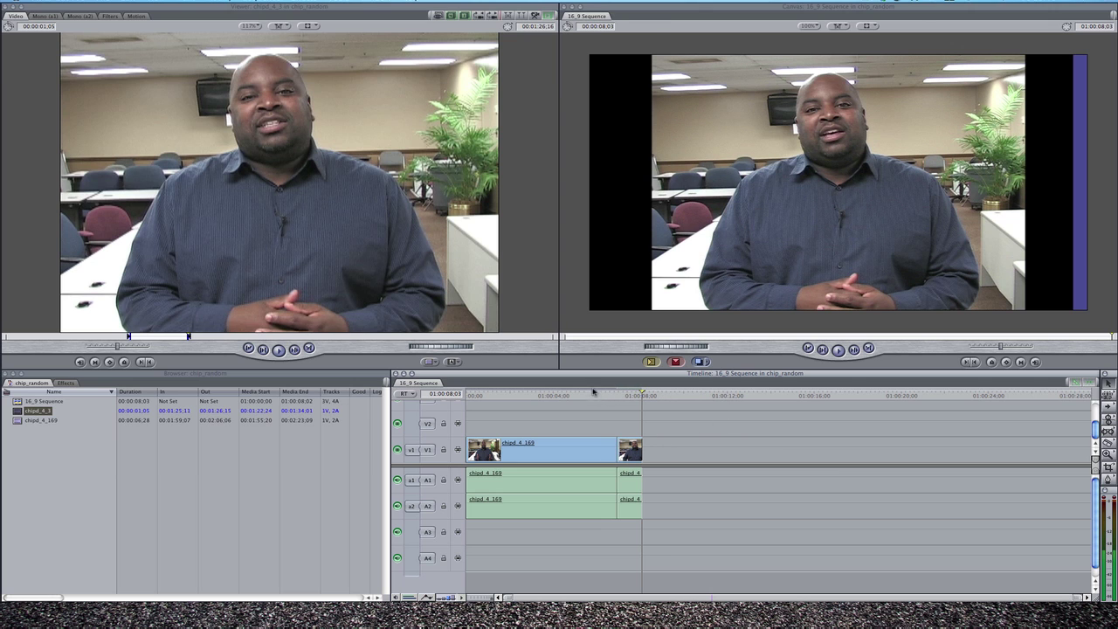
- Extend the chipd_4_3 clip's end so 16_9 Sequence runs 00:00:09:20, then play it
key("Up")
key("backslash")
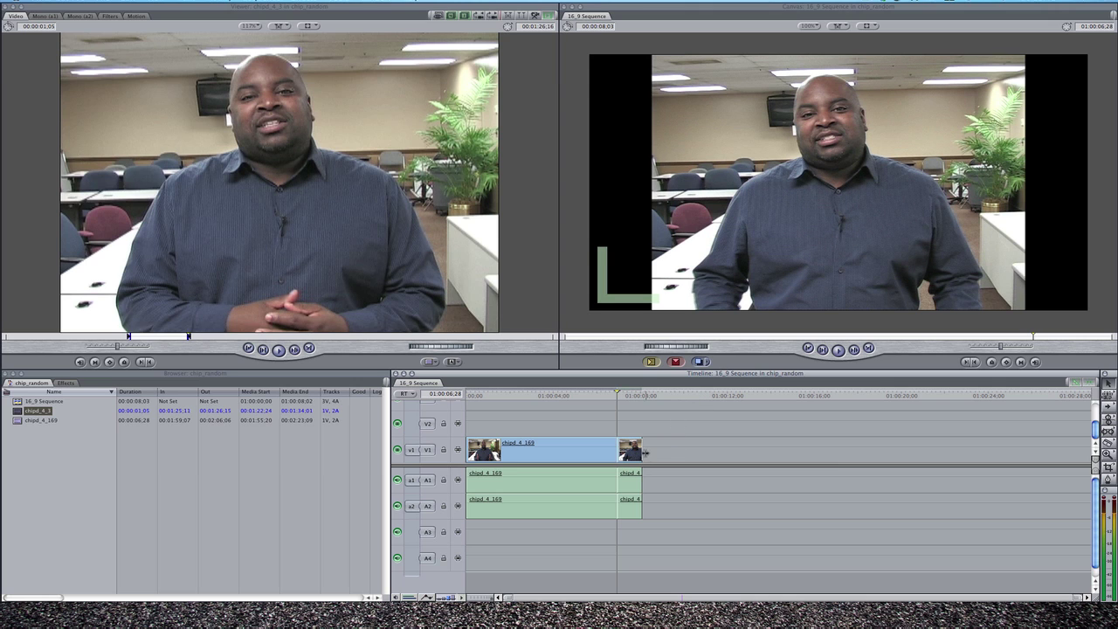
left_click_drag(642, 451, 675, 451)
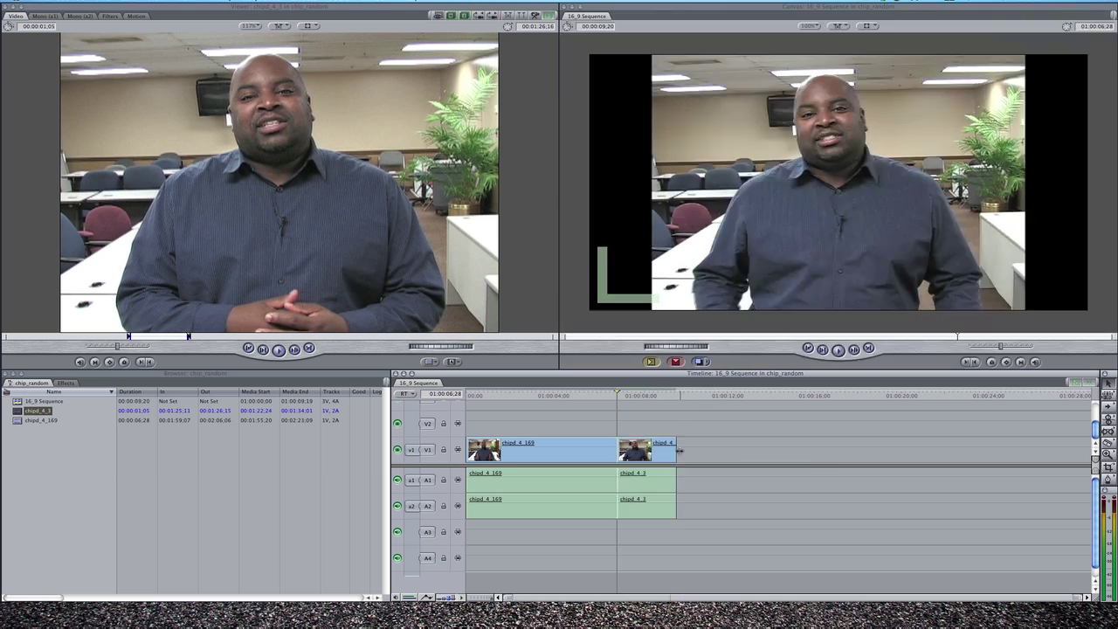
key("space")
key("space")
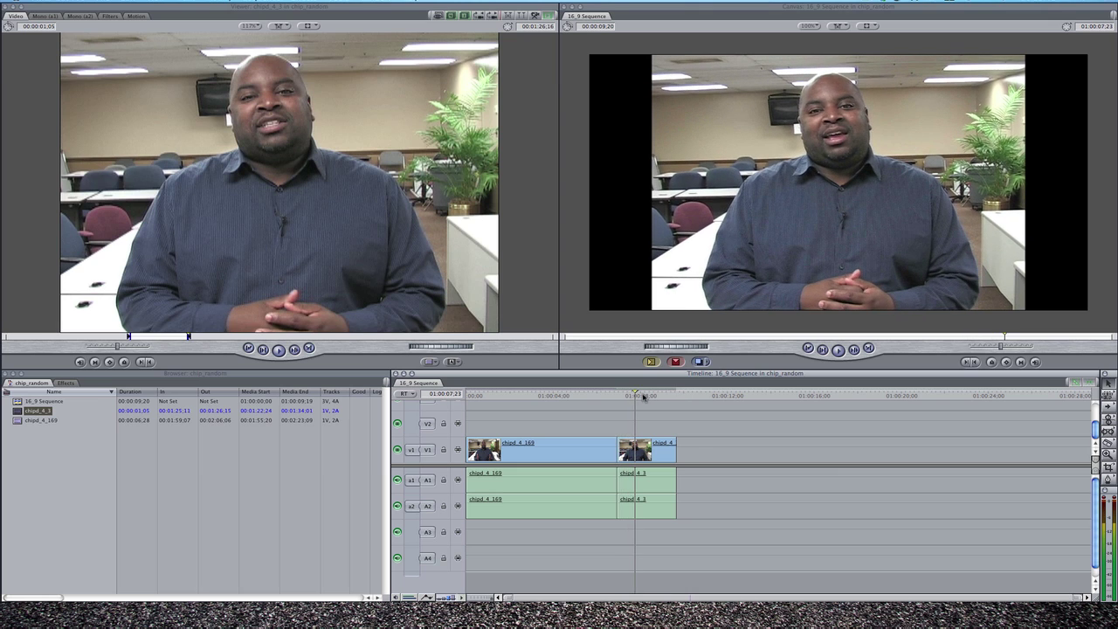
- Overwrite a second copy of chipd_4_3 into the sequence at the playhead
left_click(655, 452)
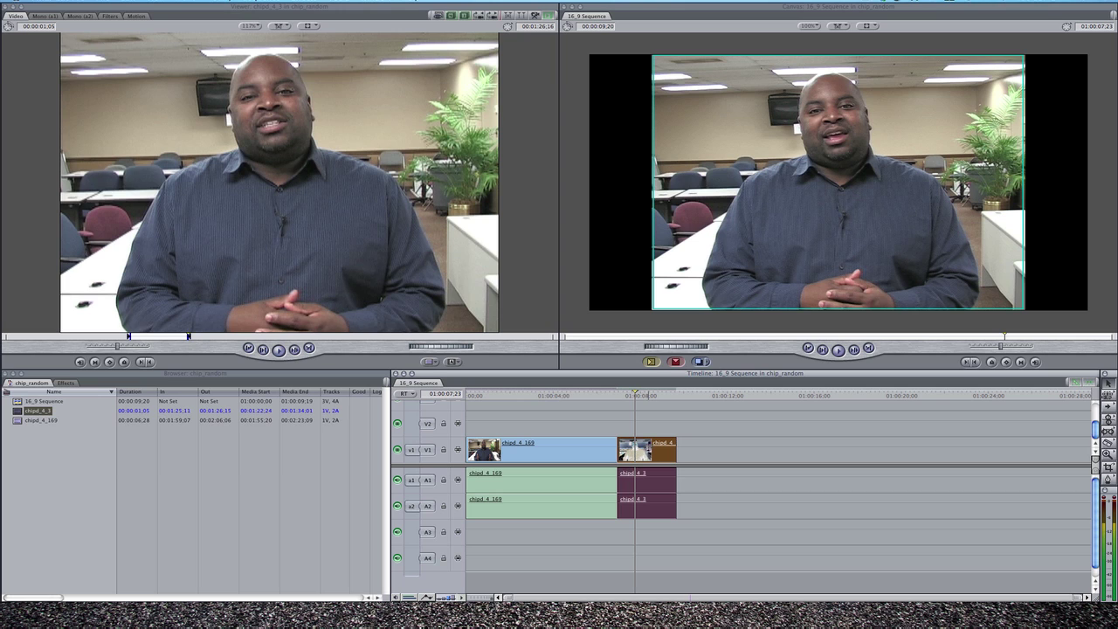
left_click(713, 407)
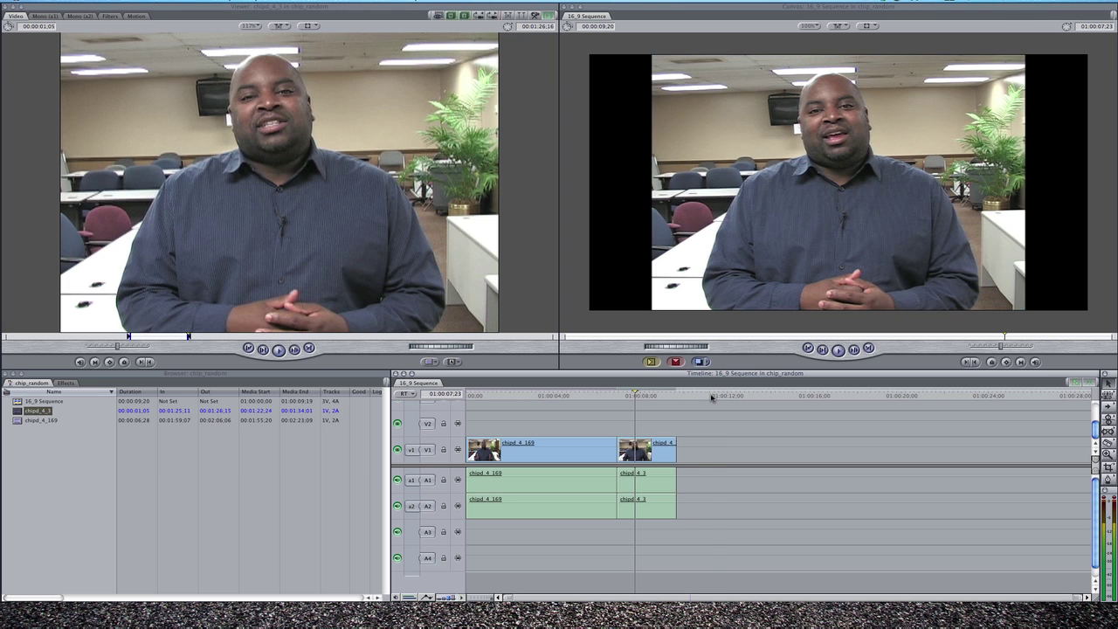
key("F10")
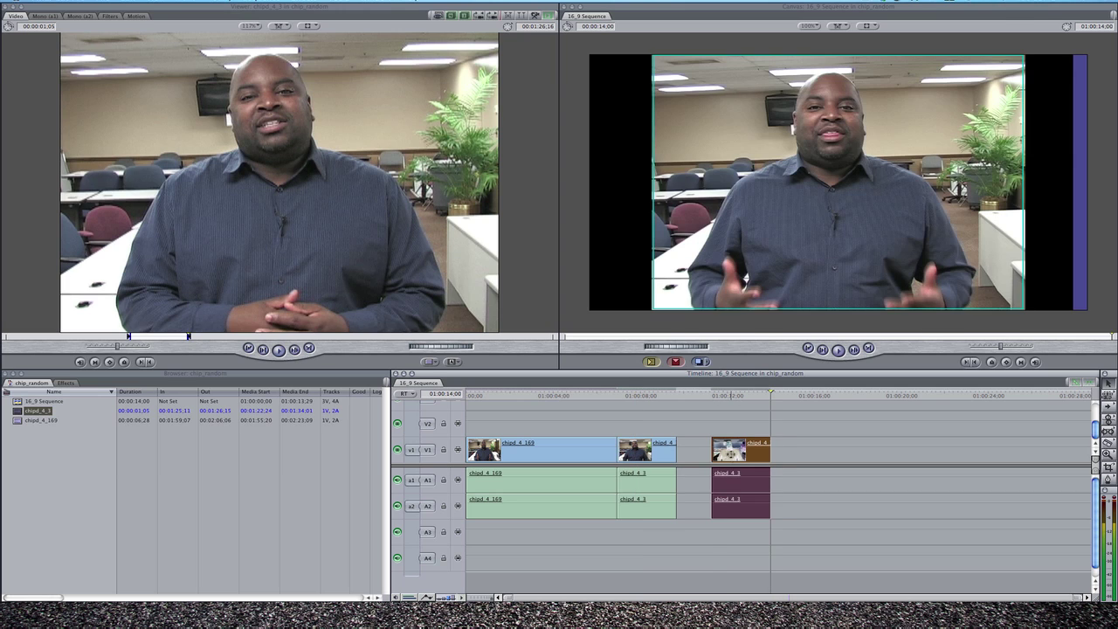
left_click(641, 455)
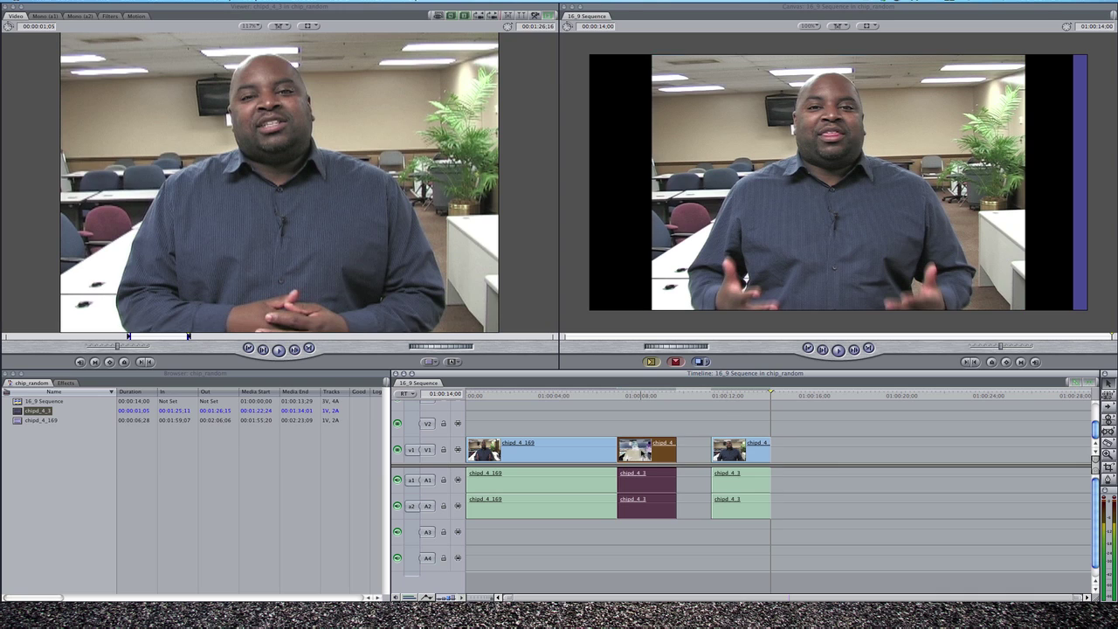
left_click(745, 455)
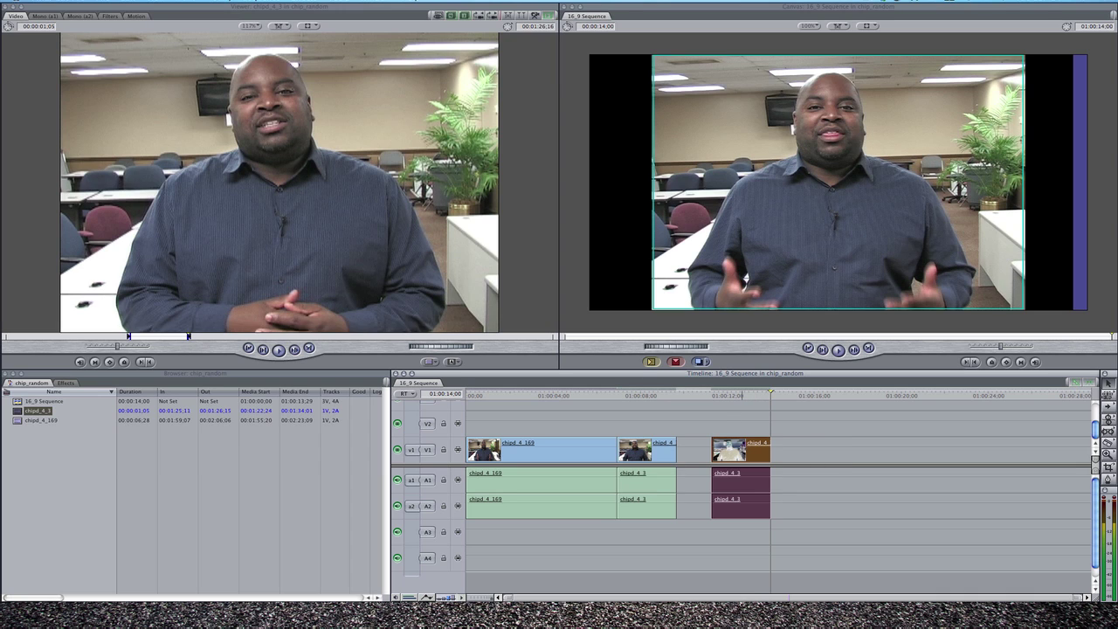
- Delete the copy's audio and move its video onto V2 above the original 4:3 clip
left_click(745, 420)
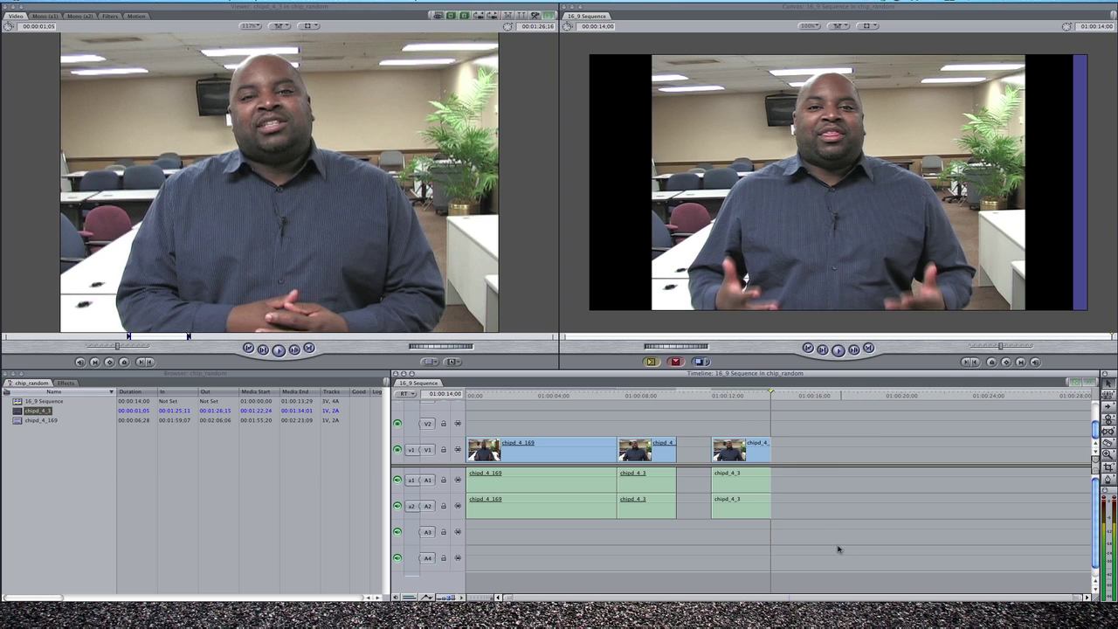
mouse_move(833, 542)
left_mouse_down()
mouse_move(734, 476)
mouse_move(696, 425)
mouse_move(622, 425)
left_mouse_up()
key("Delete")
left_click(637, 395)
key("space")
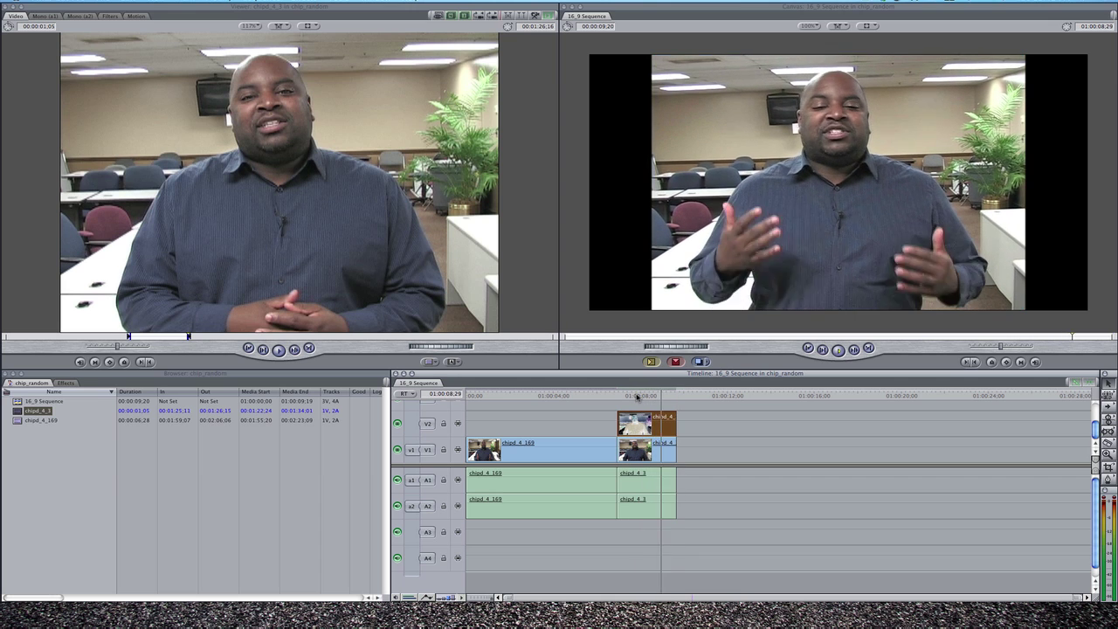
- Show the V1 4:3 clip in Image+Wireframe, zoomed out, and scale it to fill the frame
left_click(654, 450)
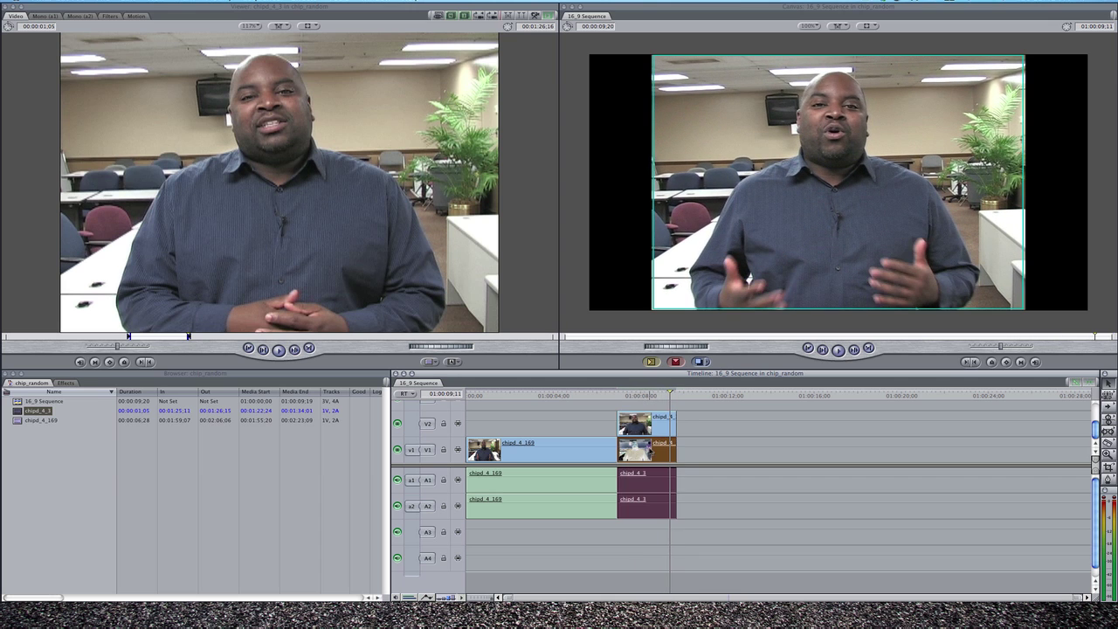
key("Return")
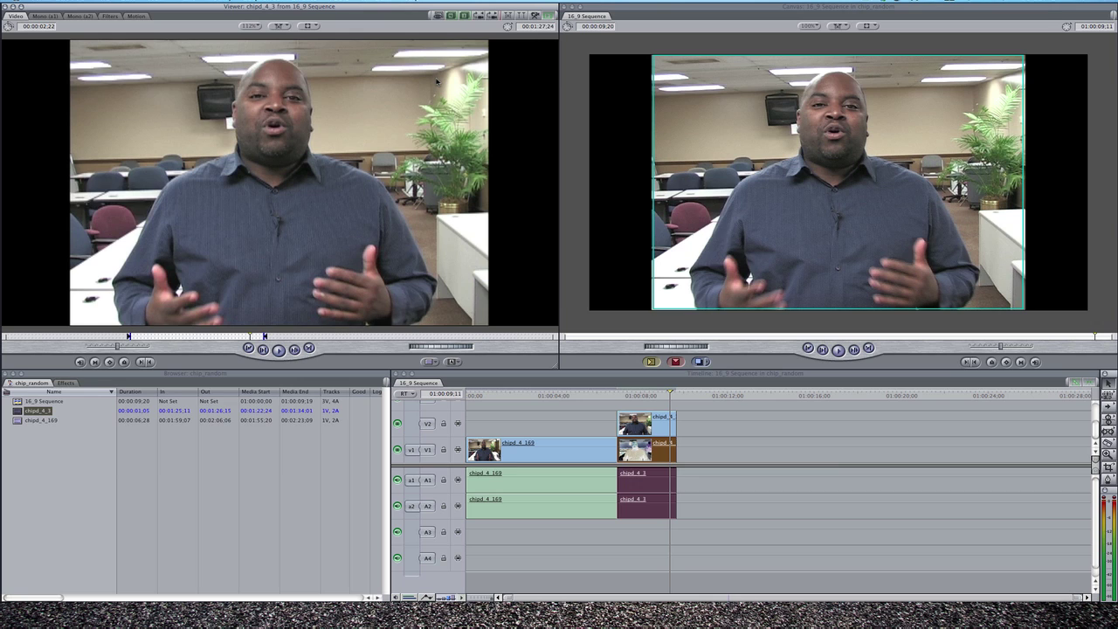
key("w")
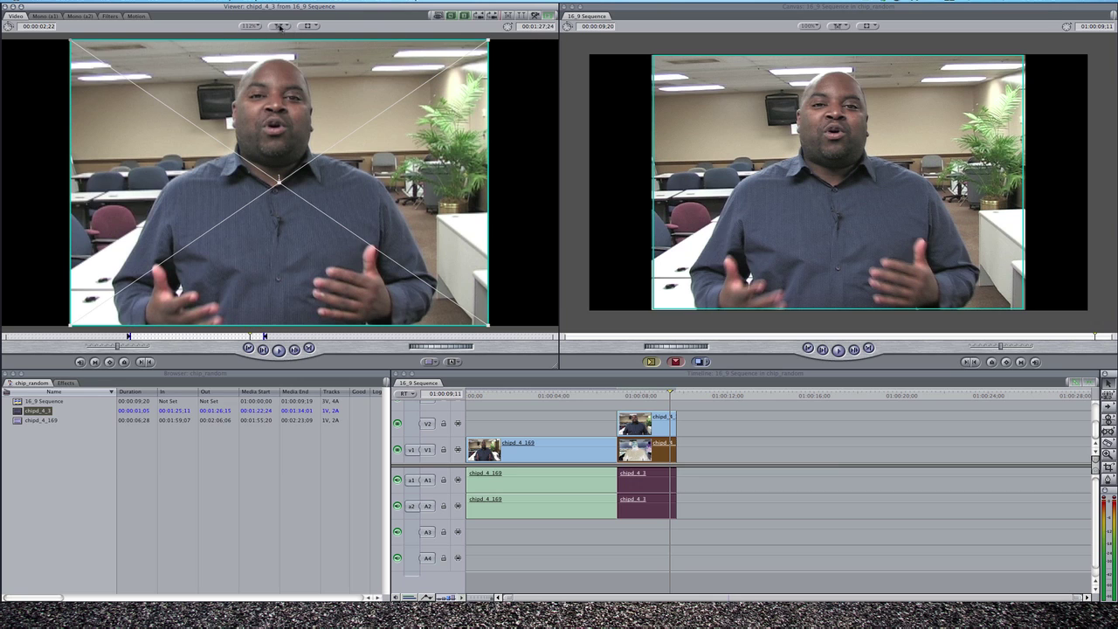
left_click(277, 27)
left_click(309, 27)
left_click(249, 27)
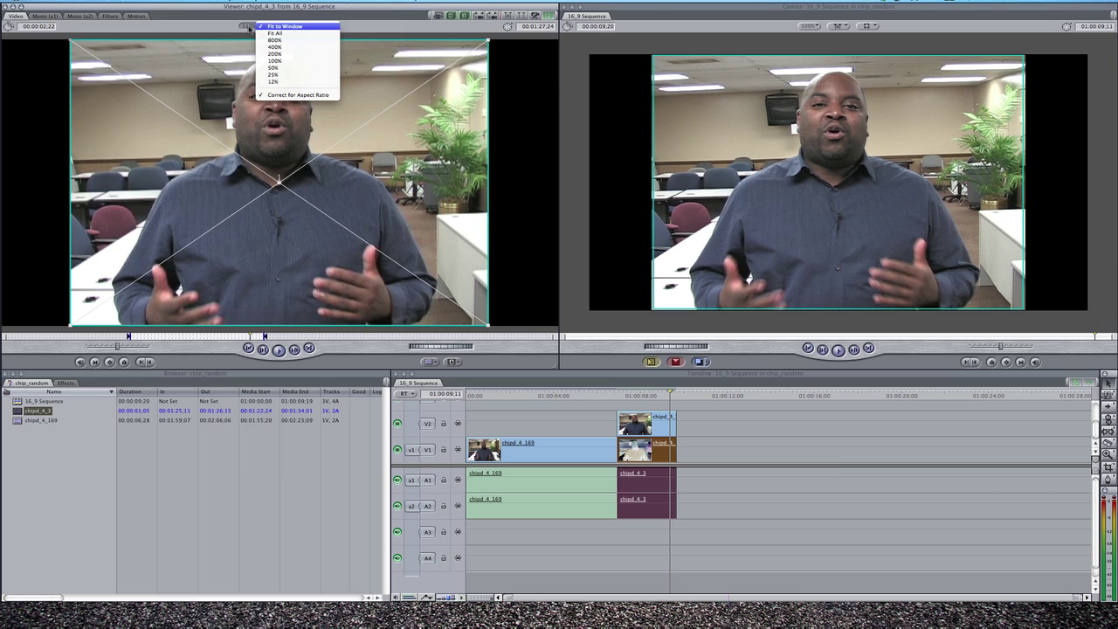
left_click(276, 67)
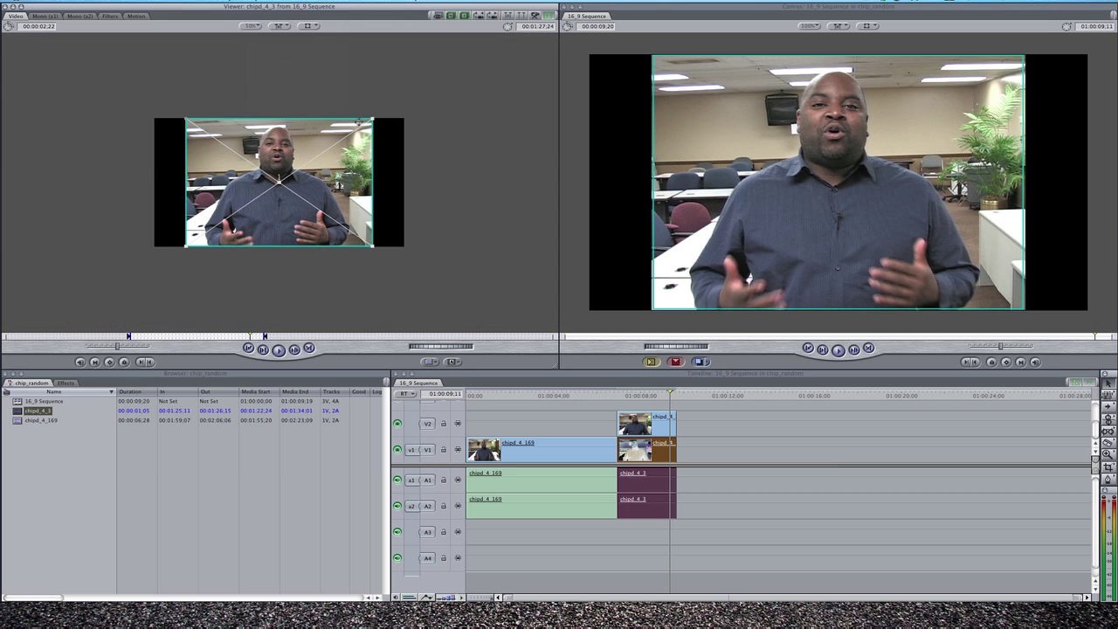
left_click_drag(373, 119, 408, 101)
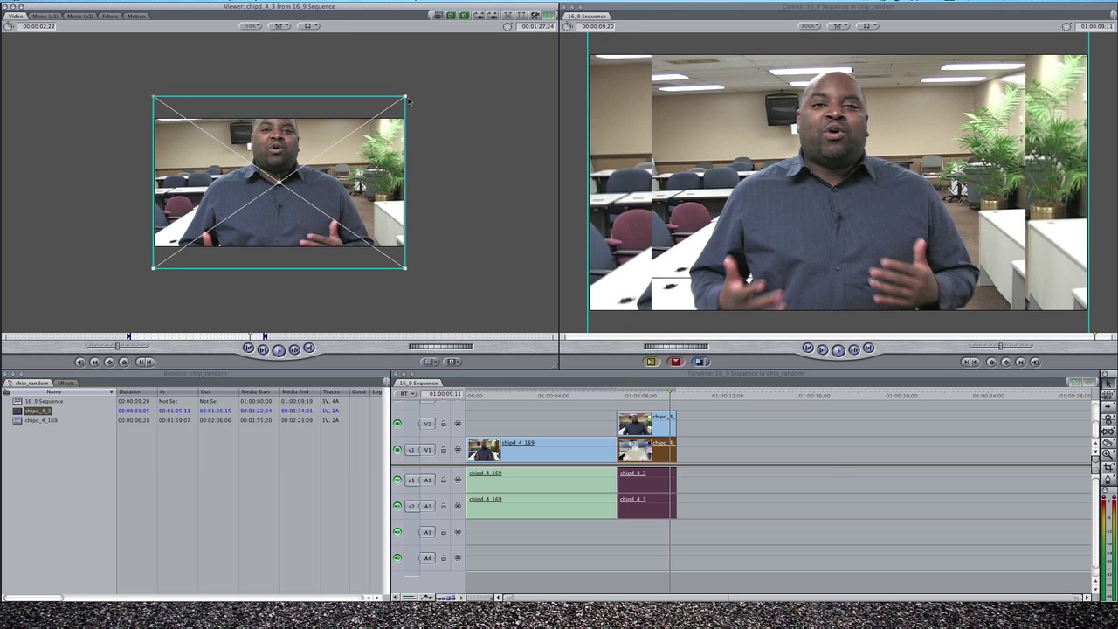
- Play back the stacked clips and shrink the enlarged clip slightly
left_click(626, 396)
key("space")
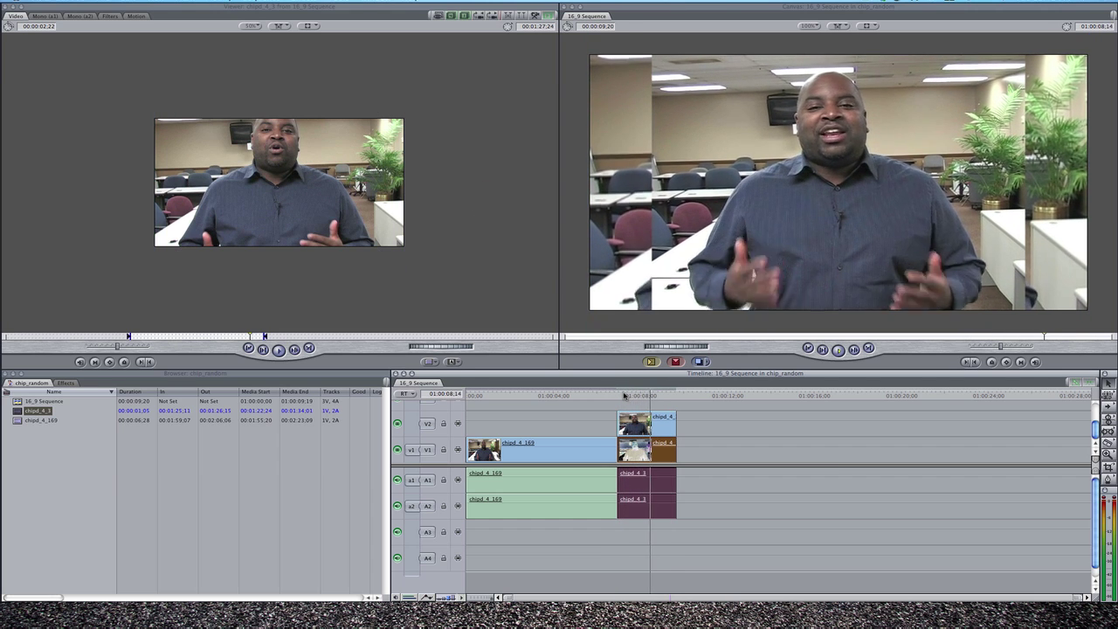
left_click(324, 155)
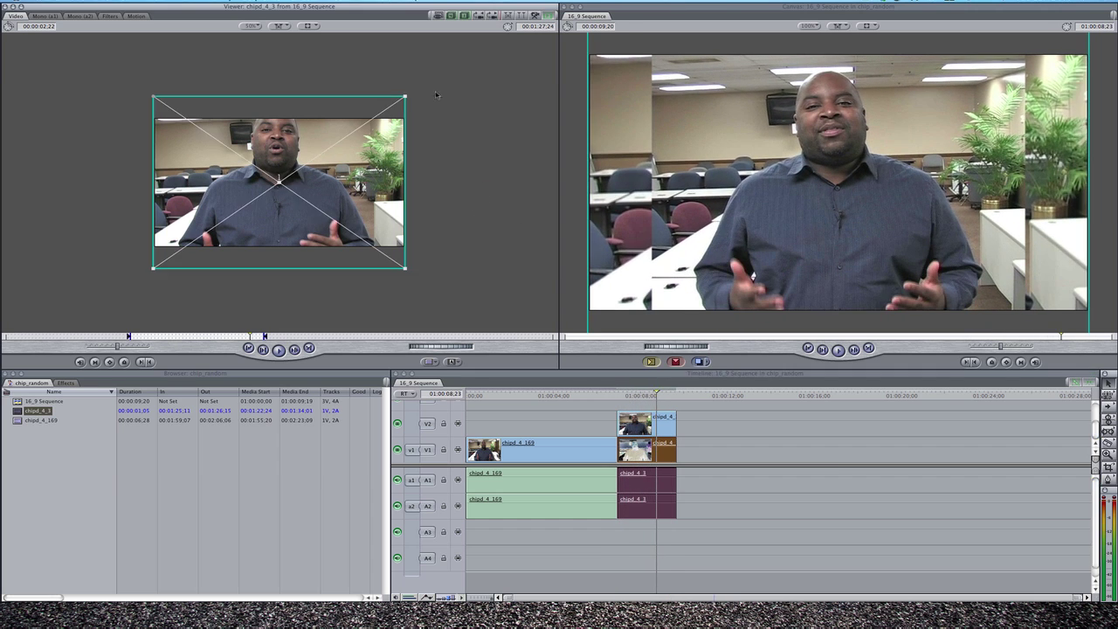
left_click_drag(405, 96, 405, 97)
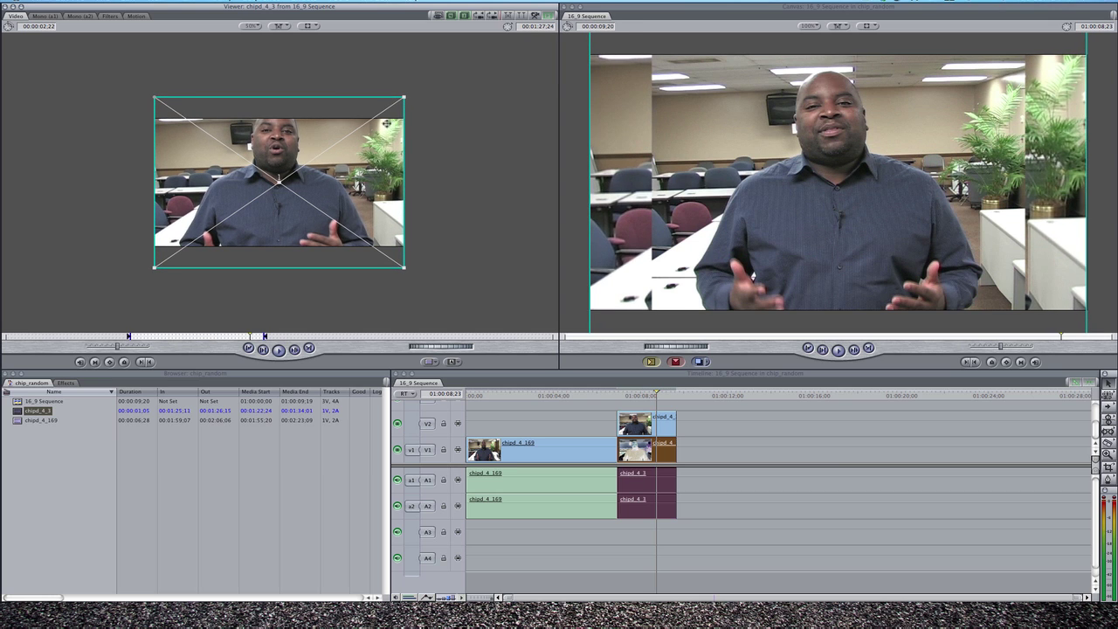
key("space")
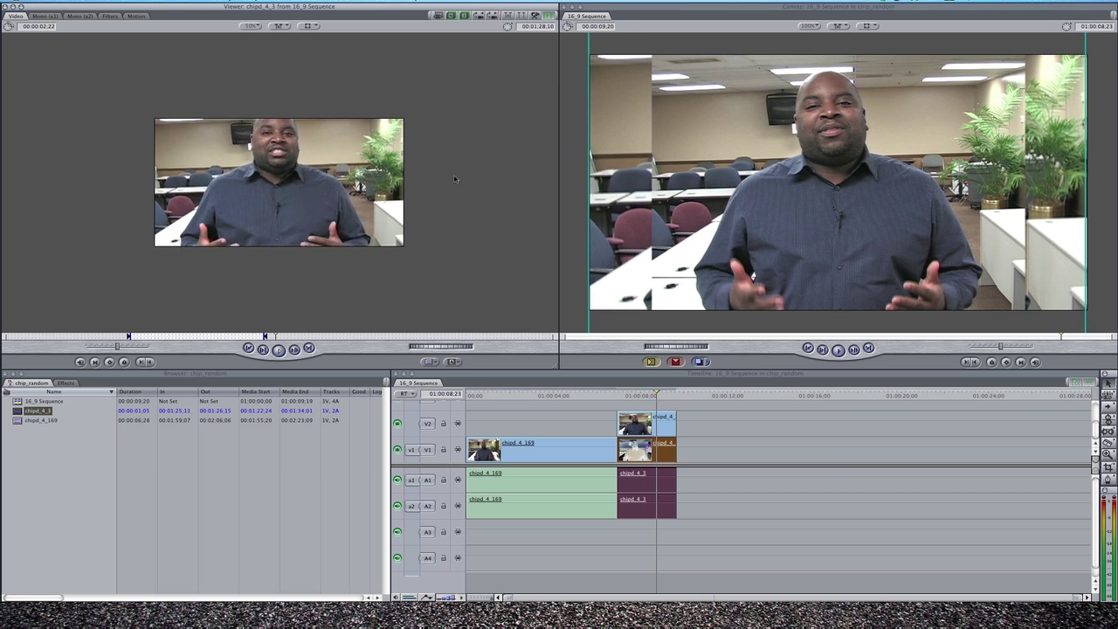
key("space")
- Apply a Gaussian Blur to the background chipd_4_3 clip
mouse_move(357, 180)
left_mouse_down()
mouse_move(529, 236)
mouse_move(755, 453)
mouse_move(629, 455)
mouse_move(657, 453)
left_mouse_up()
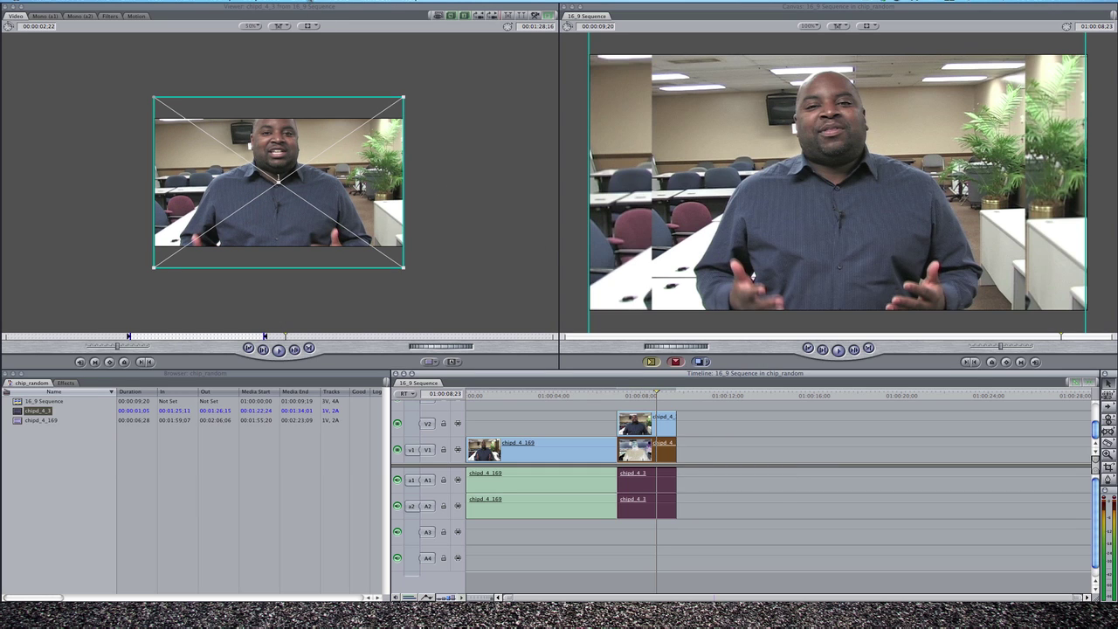
left_click(320, 2)
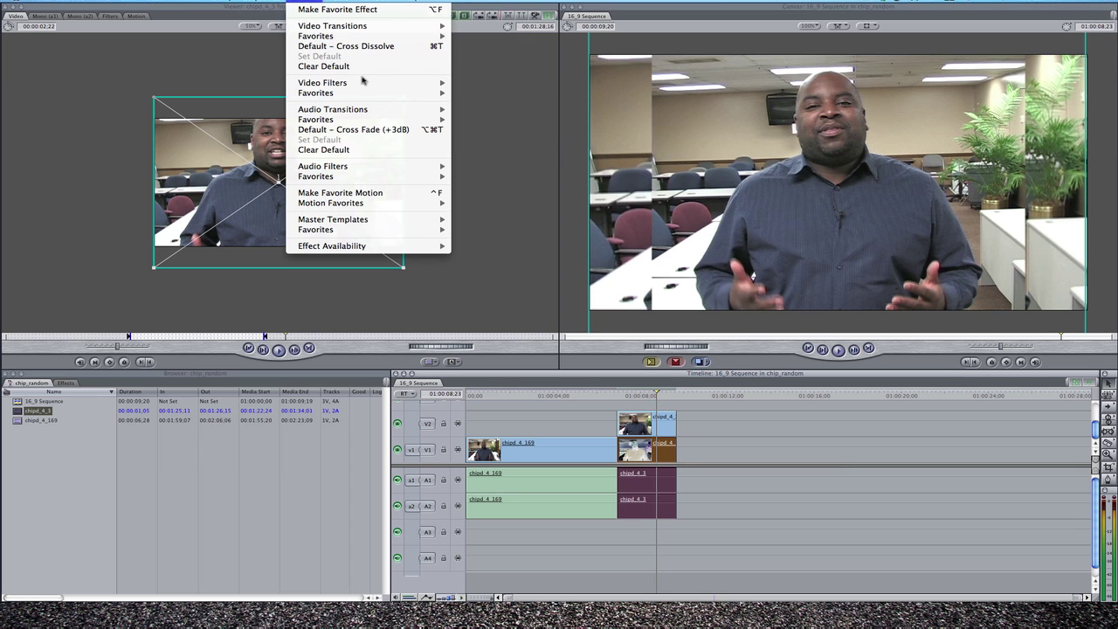
mouse_move(323, 82)
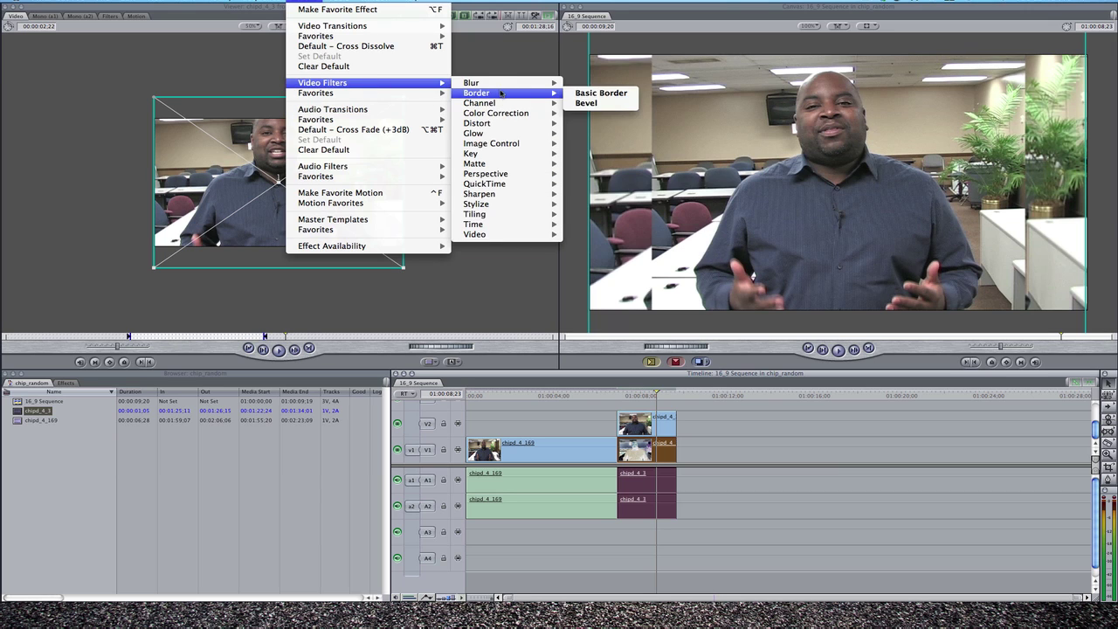
mouse_move(472, 82)
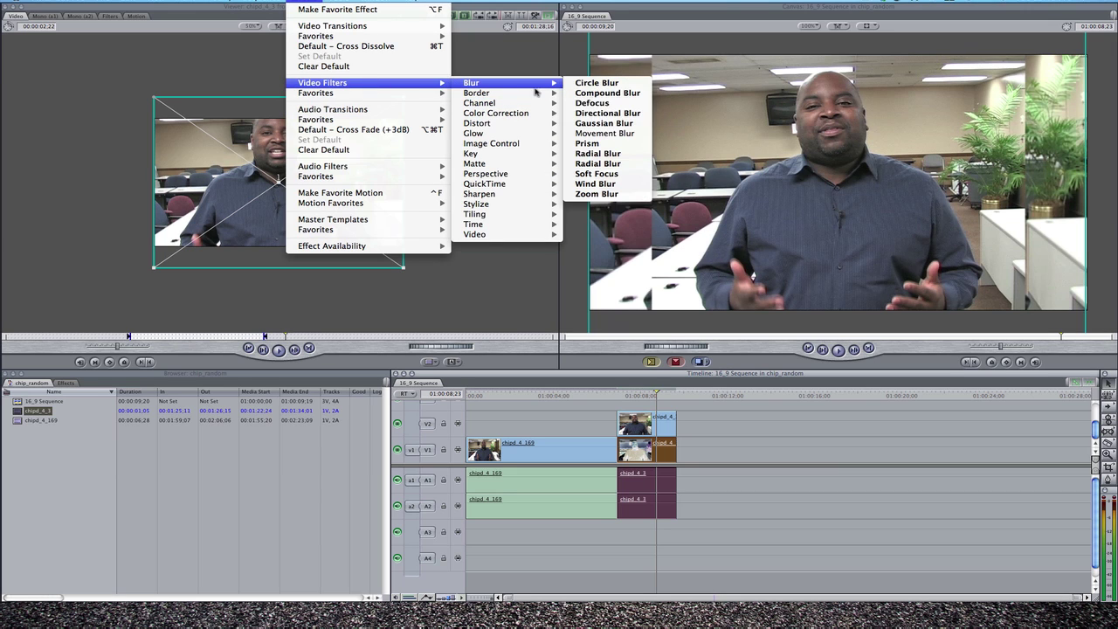
left_click(605, 124)
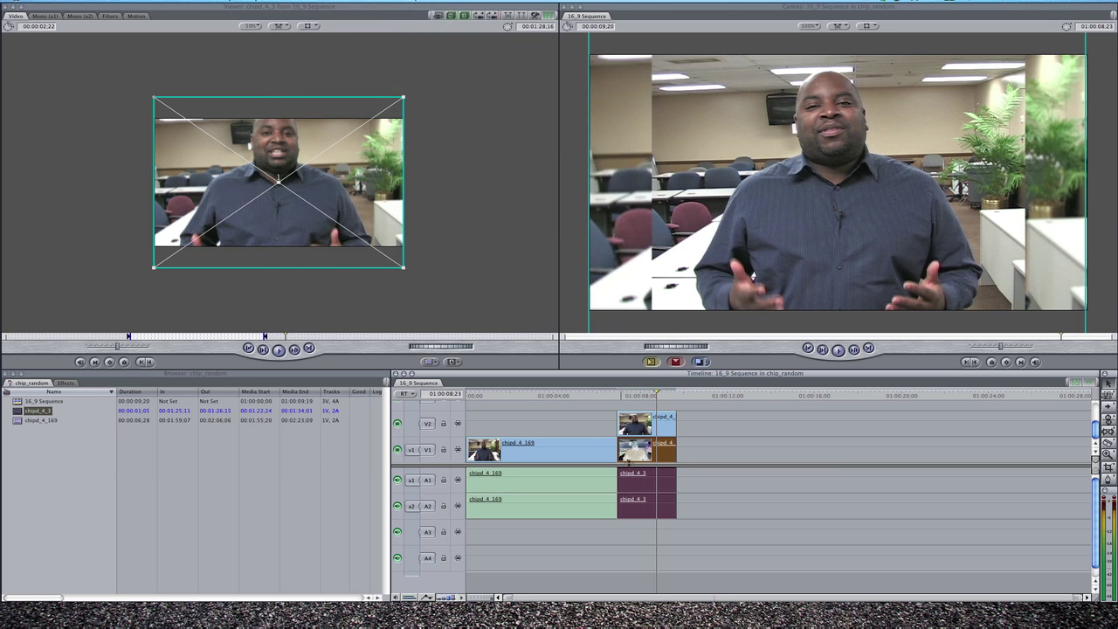
- Set the background clip's Motion Scale to 145
double_click(638, 451)
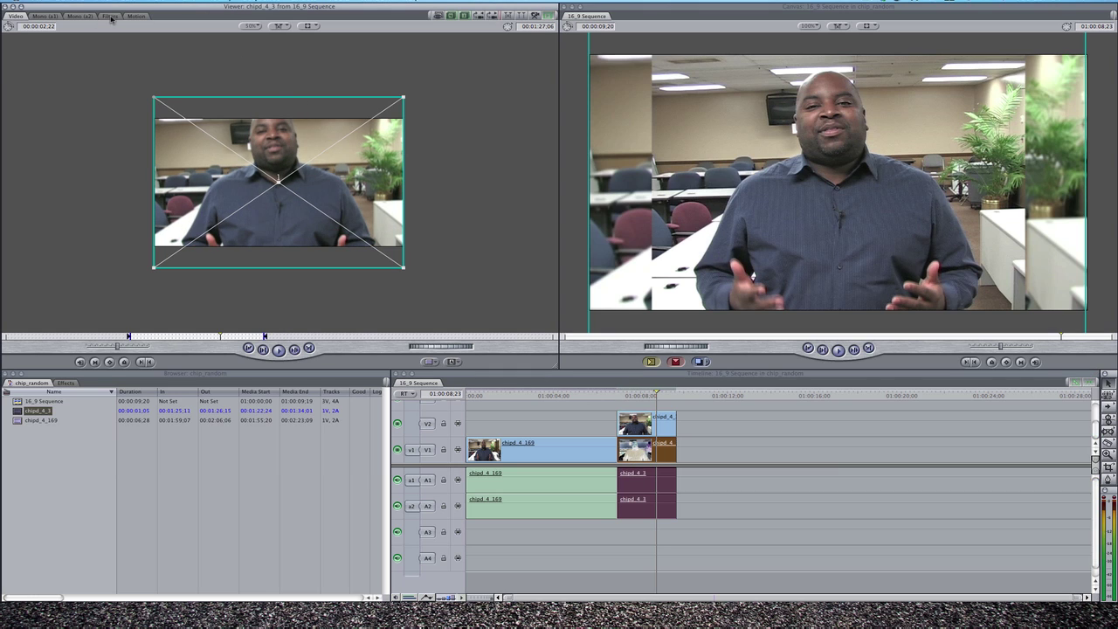
left_click(137, 18)
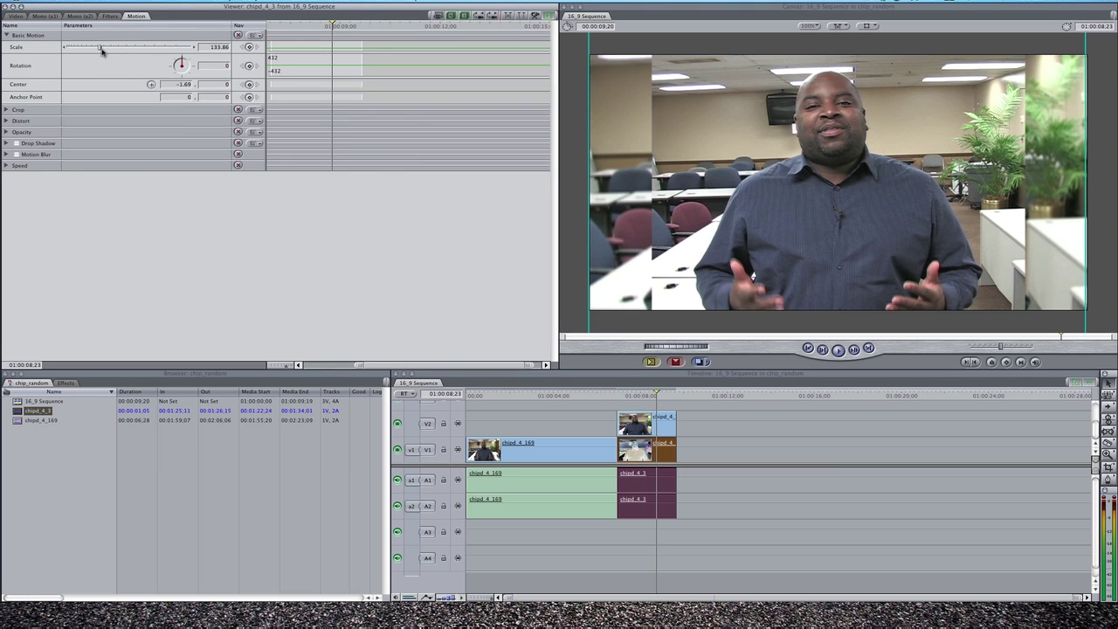
left_click_drag(101, 49, 105, 47)
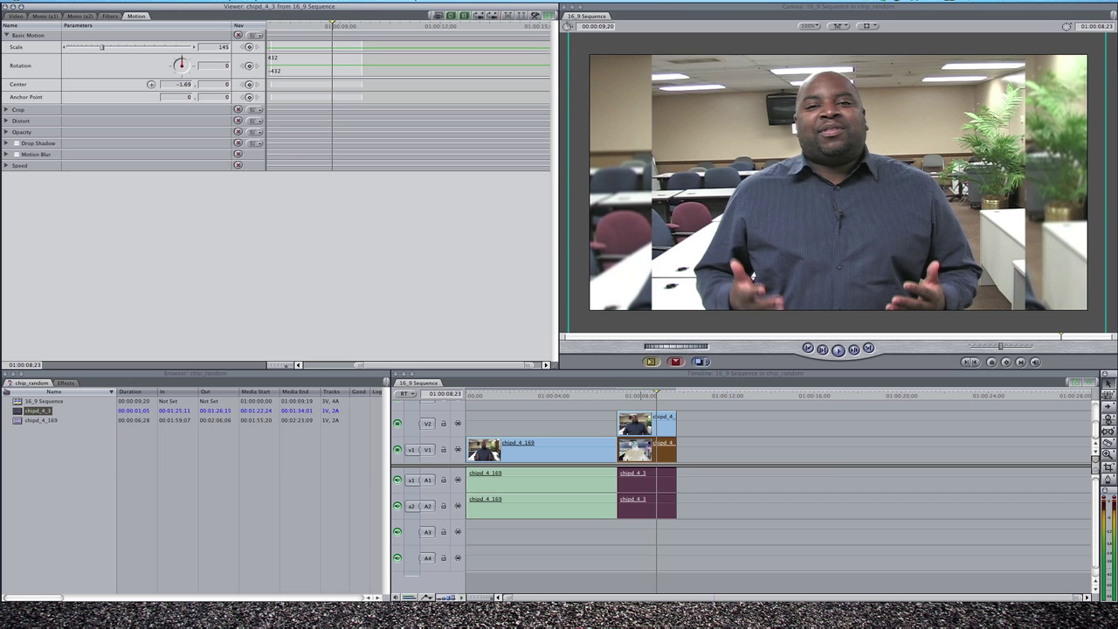
double_click(654, 454)
left_click(132, 15)
- Raise the background clip's Gaussian Blur radius to 9 in the Filters tab
double_click(646, 457)
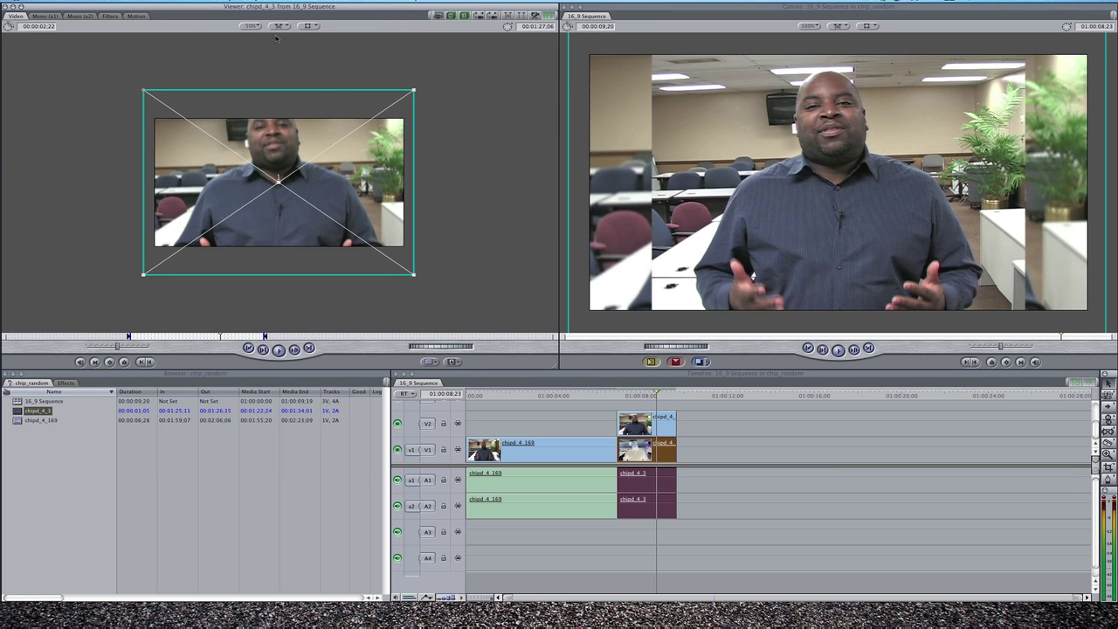
left_click(109, 17)
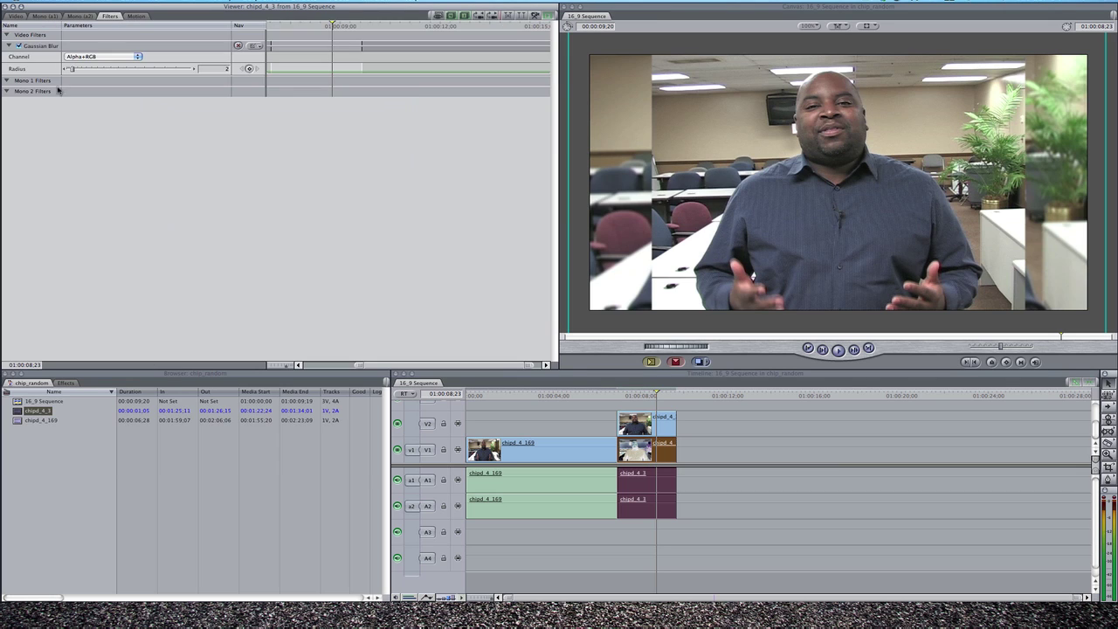
left_click_drag(73, 71, 84, 72)
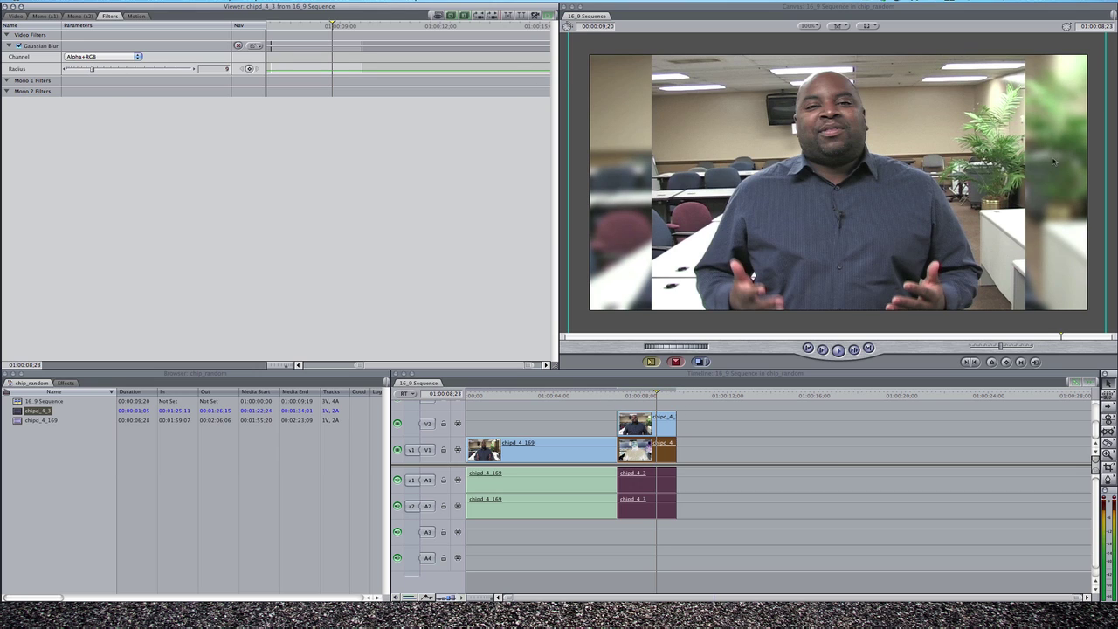
left_click_drag(607, 401, 577, 395)
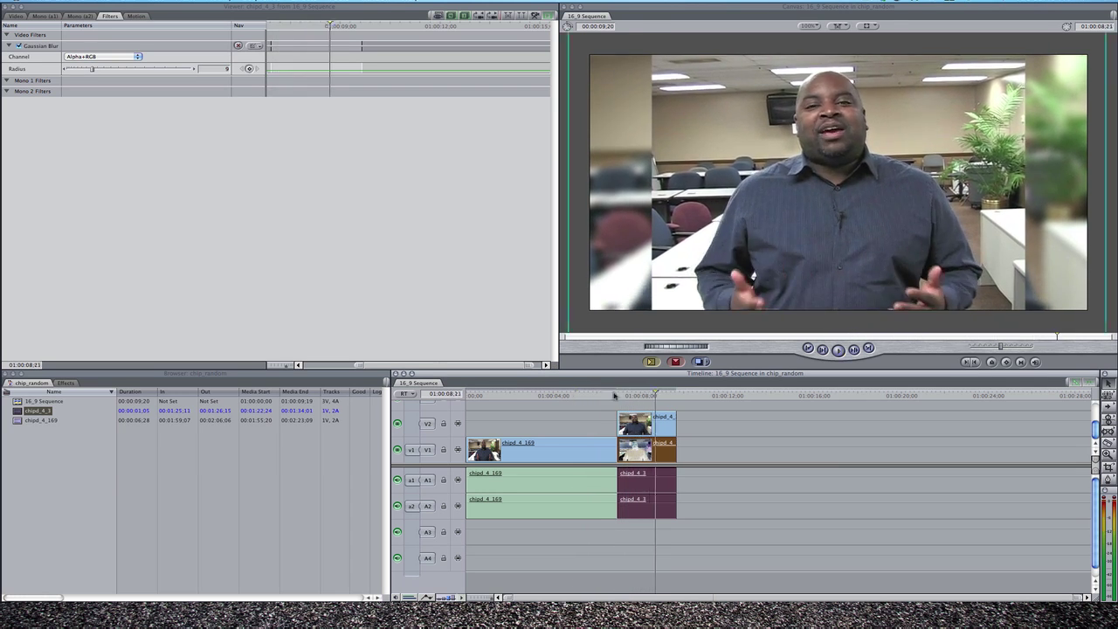
left_click(625, 280)
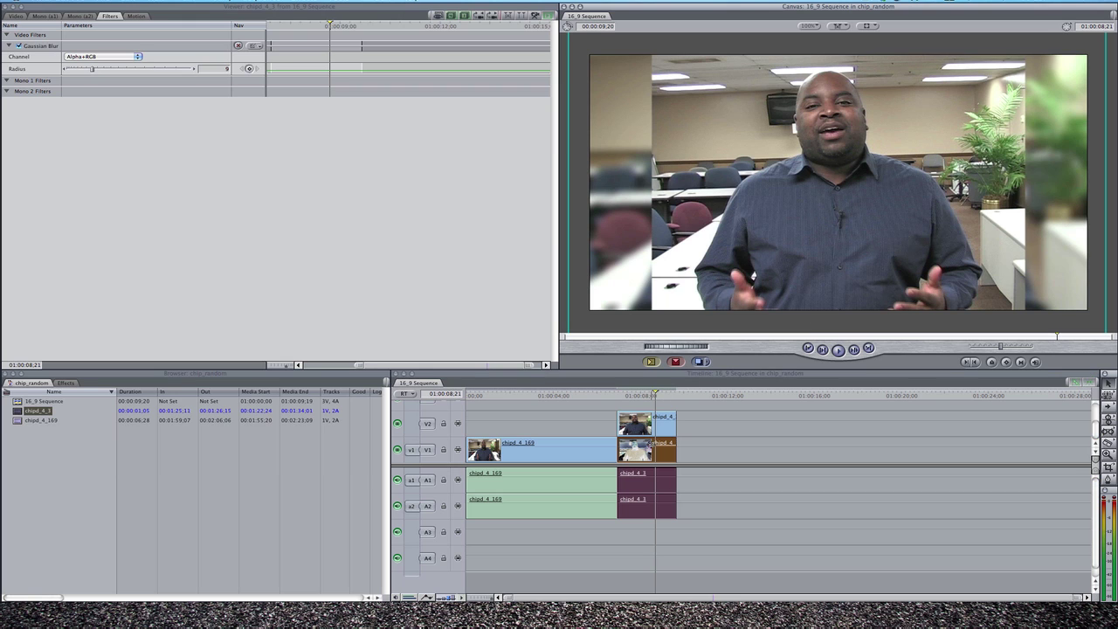
key("super+3")
left_click(131, 16)
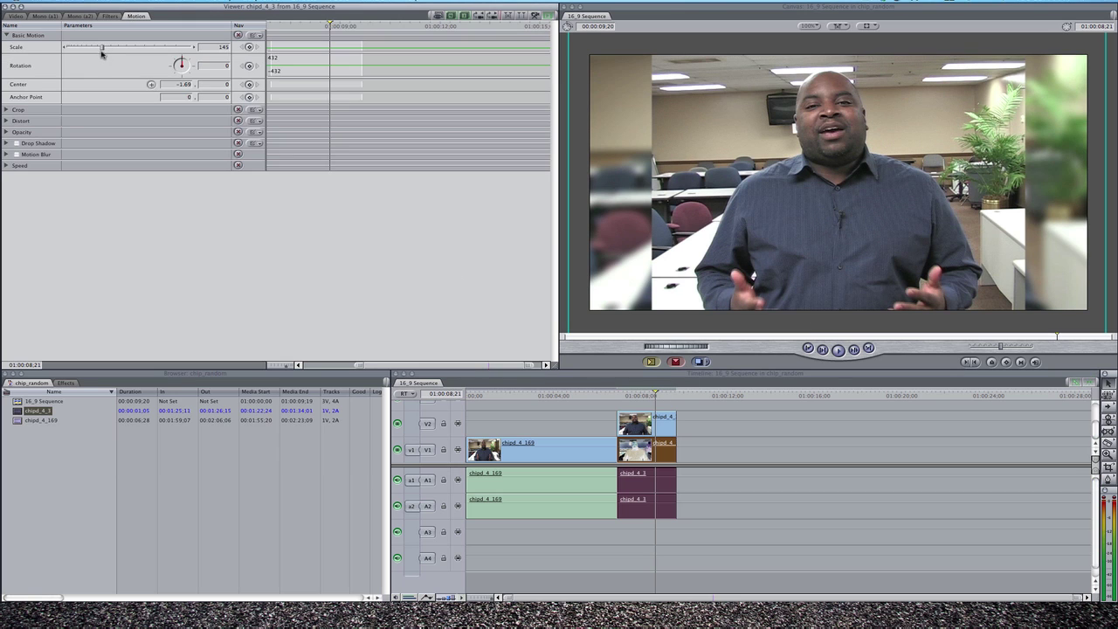
left_click_drag(100, 50, 100, 50)
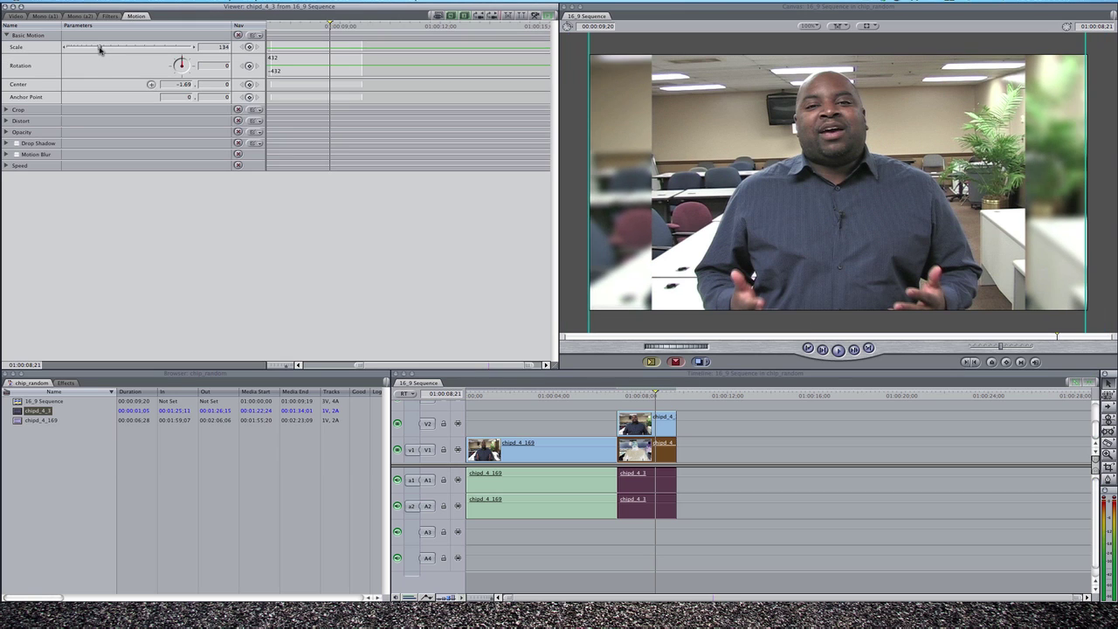
left_click(603, 395)
key("space")
key("space")
right_click(618, 447)
left_click(642, 459)
left_click(600, 396)
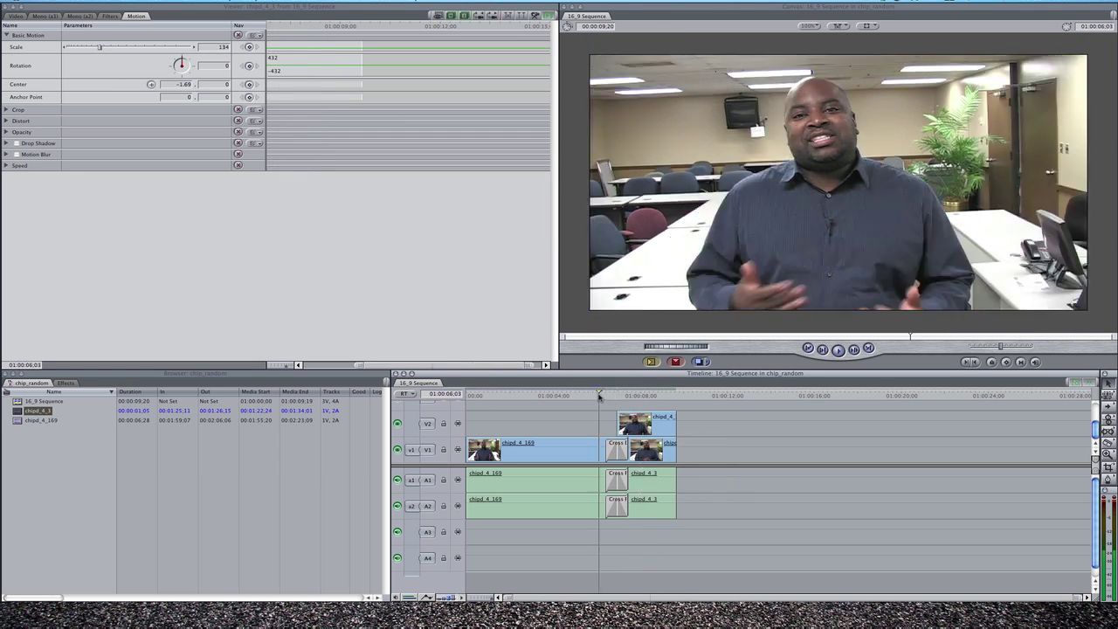
key("space")
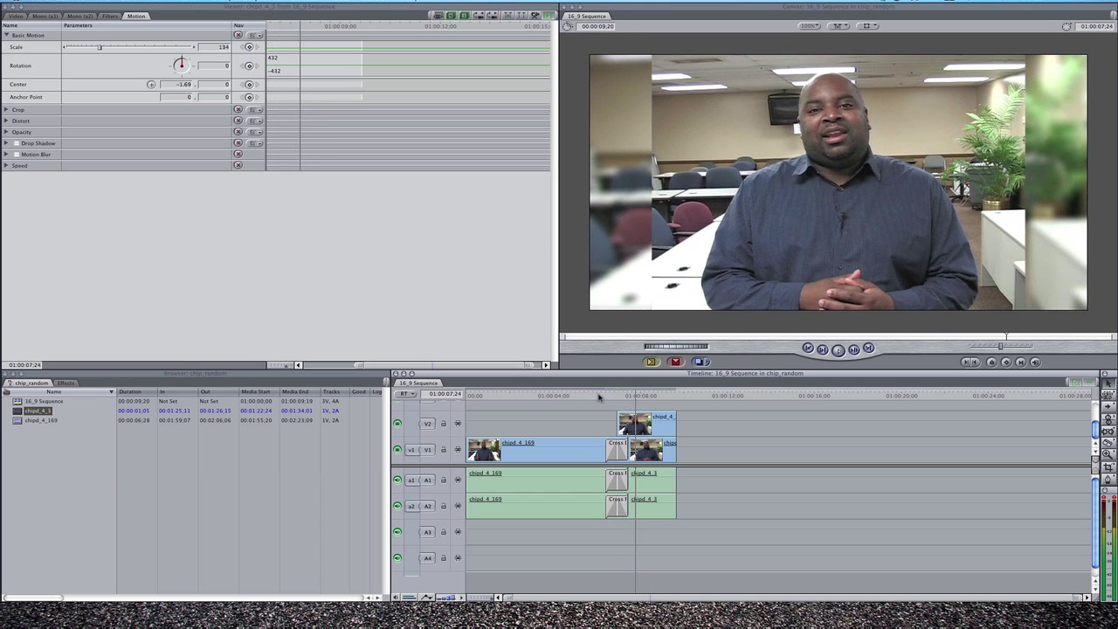
key("space")
right_click(619, 421)
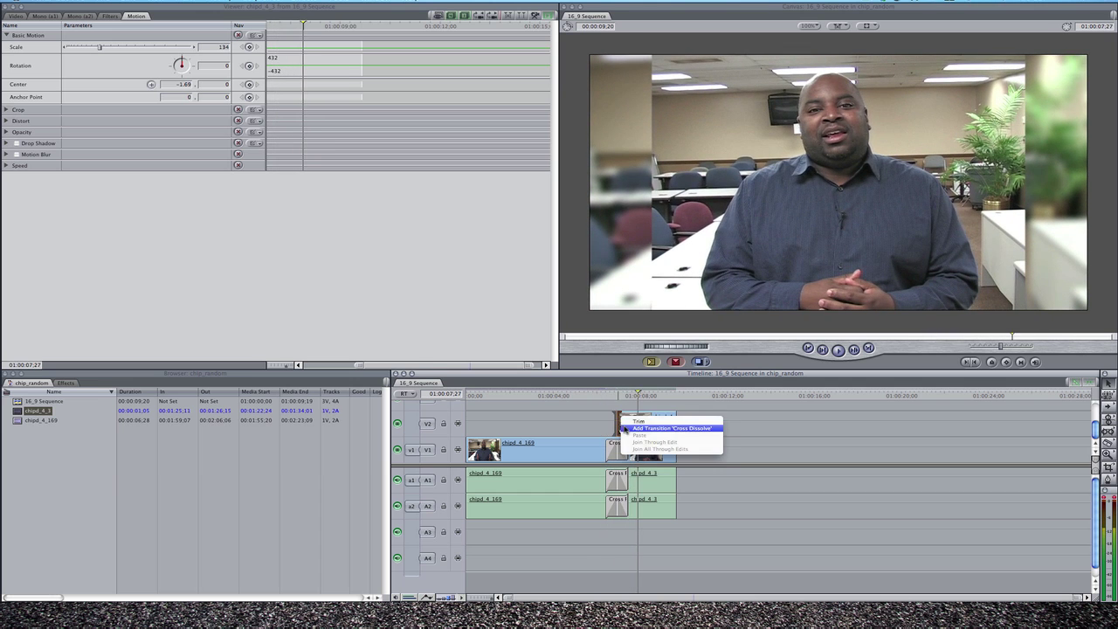
left_click(626, 429)
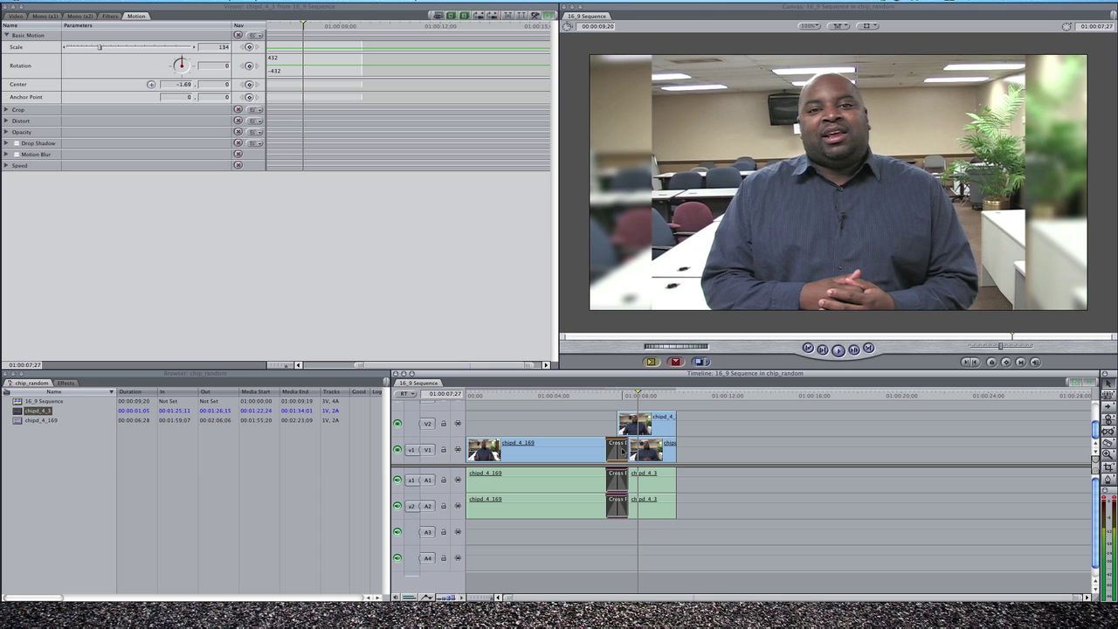
key("super+z")
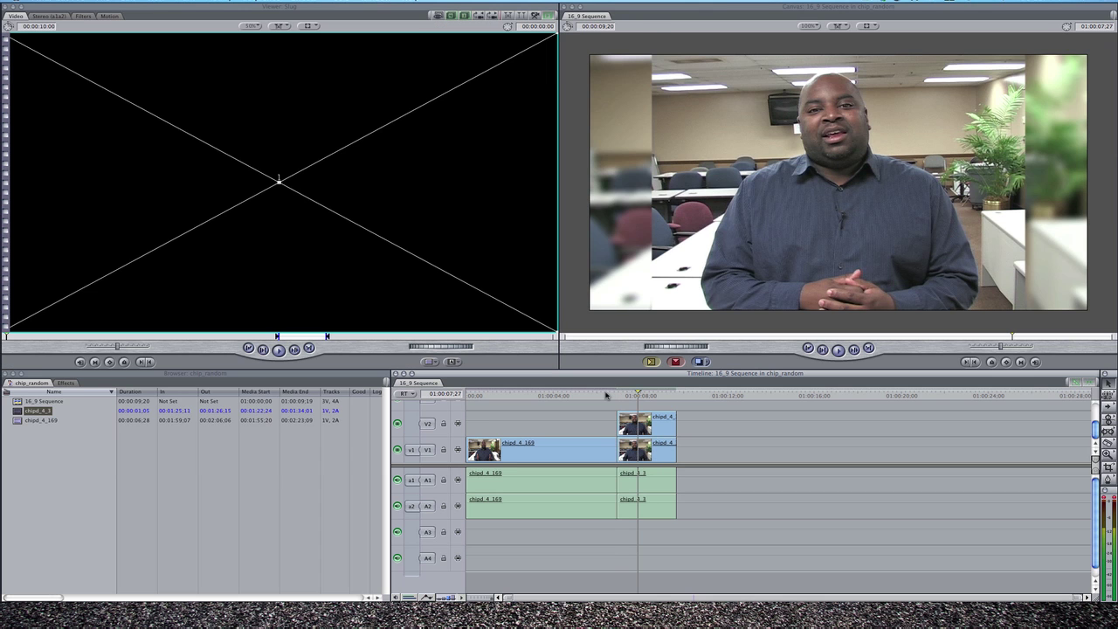
left_click(605, 396)
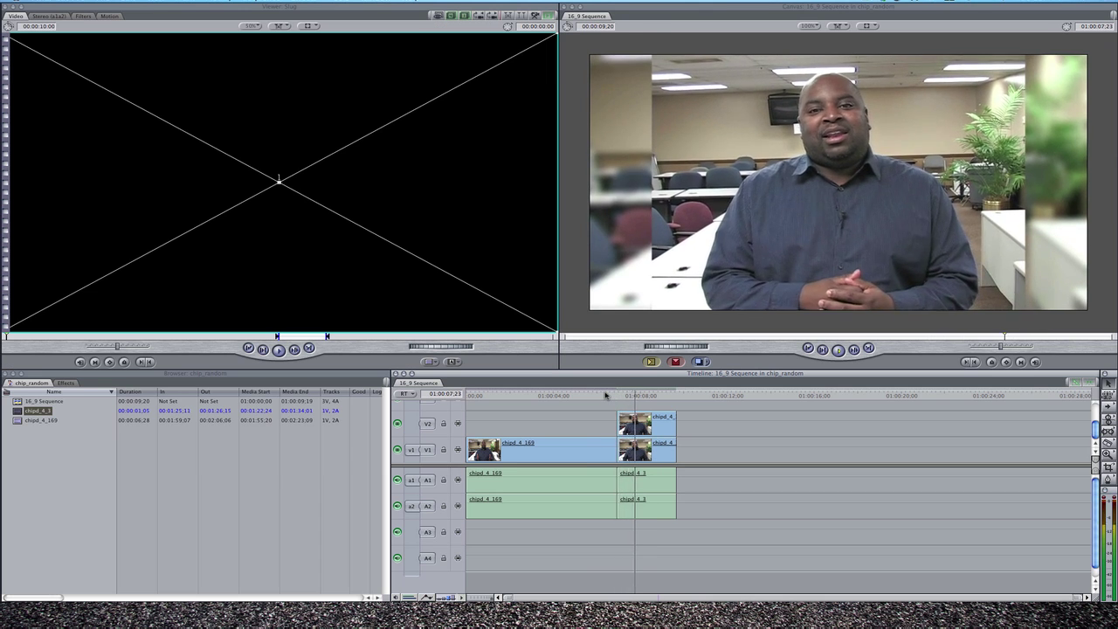
- Create a new sequence with Cmd+N, name it '4-3 sequence', and open it
key("space")
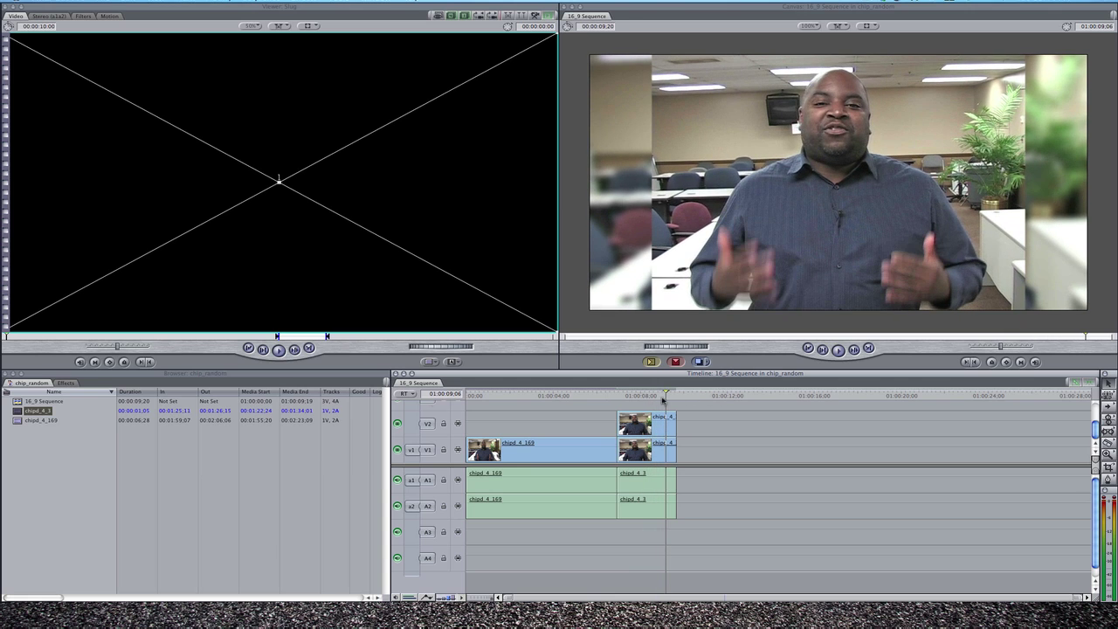
left_click(35, 442)
right_click(37, 456)
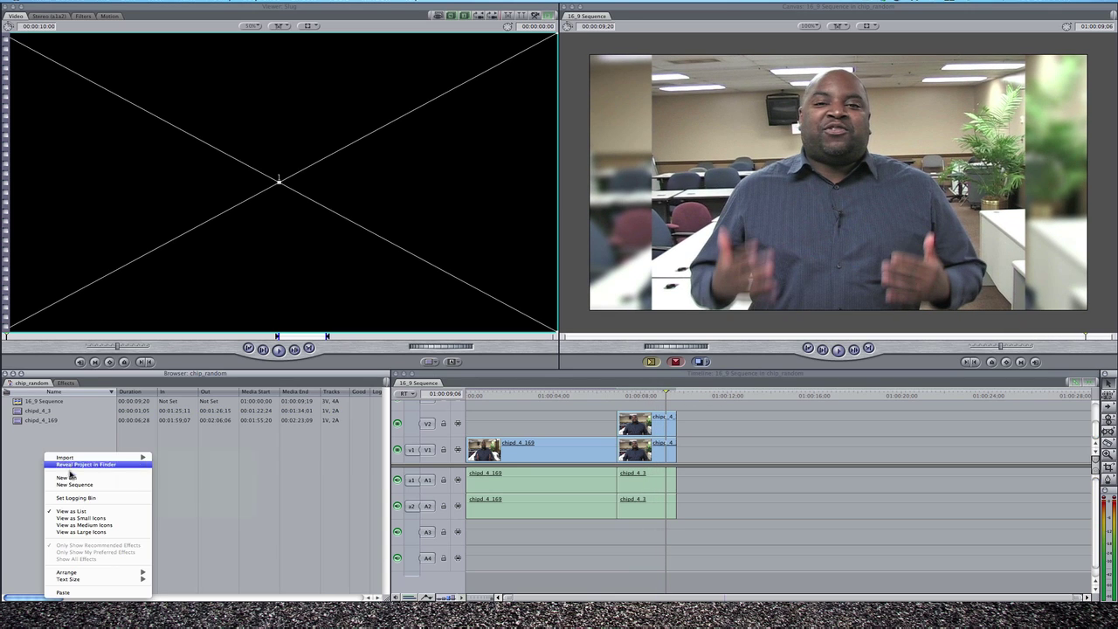
left_click(17, 464)
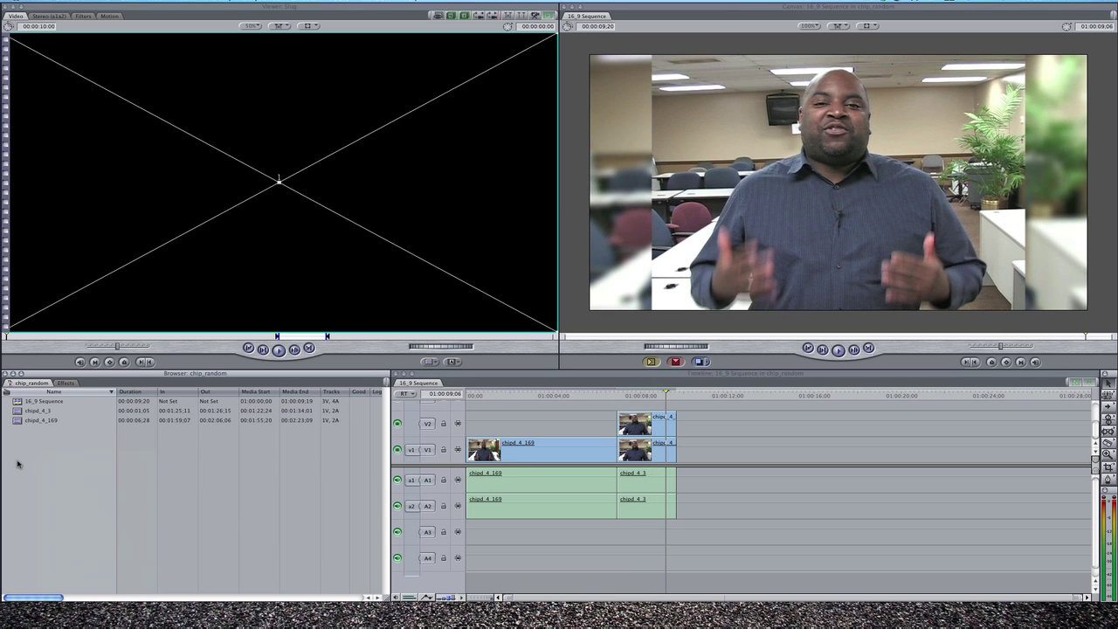
key("super+n")
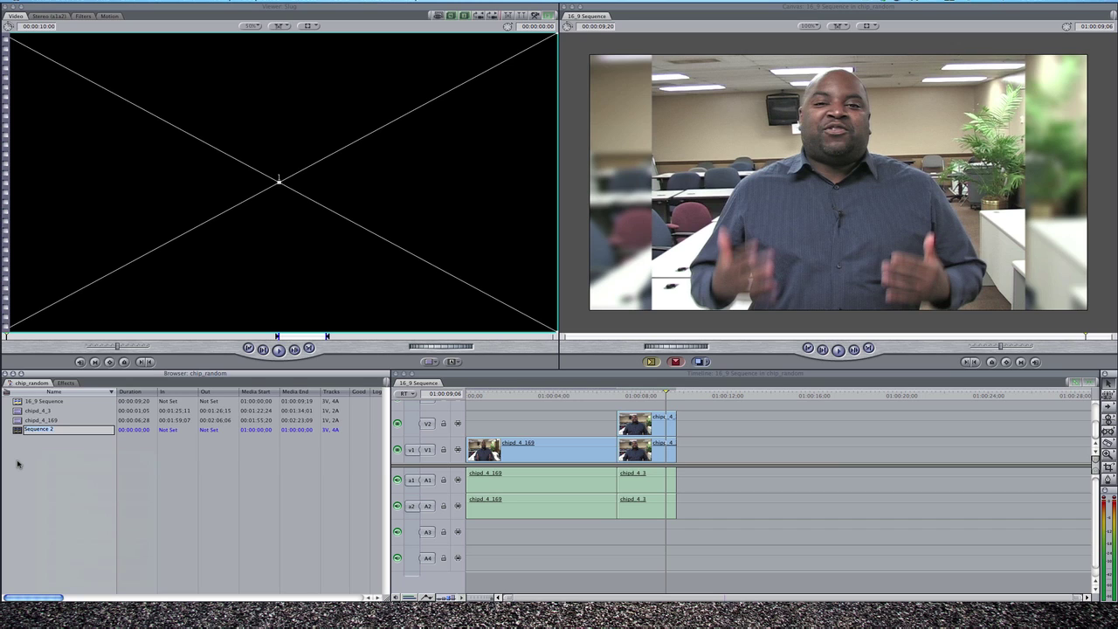
type("4-3 s")
type("e")
key("Return")
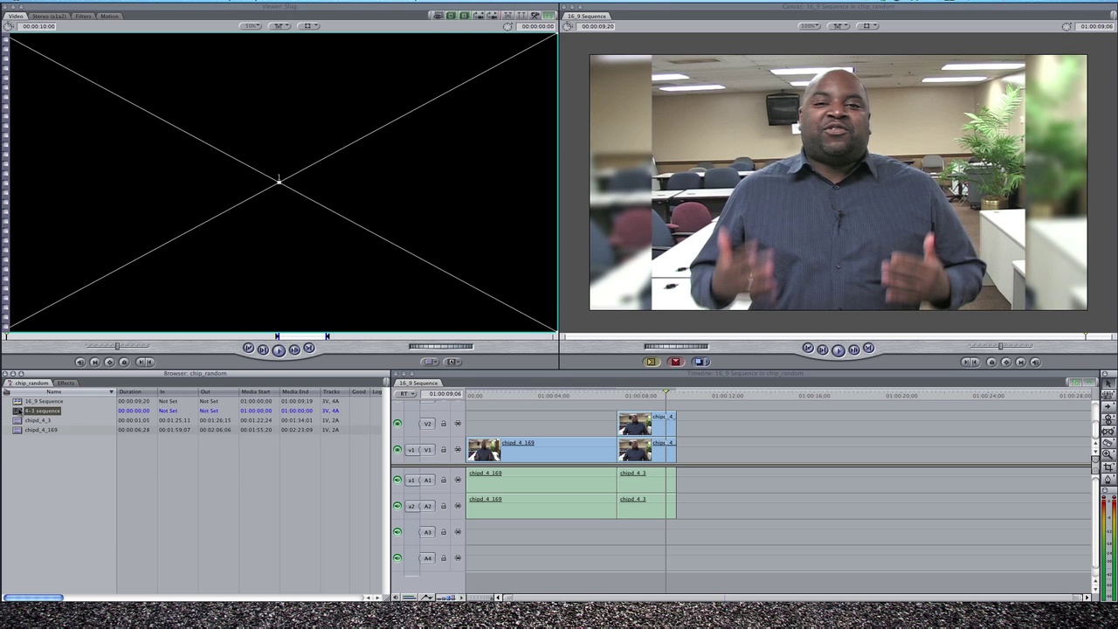
double_click(21, 411)
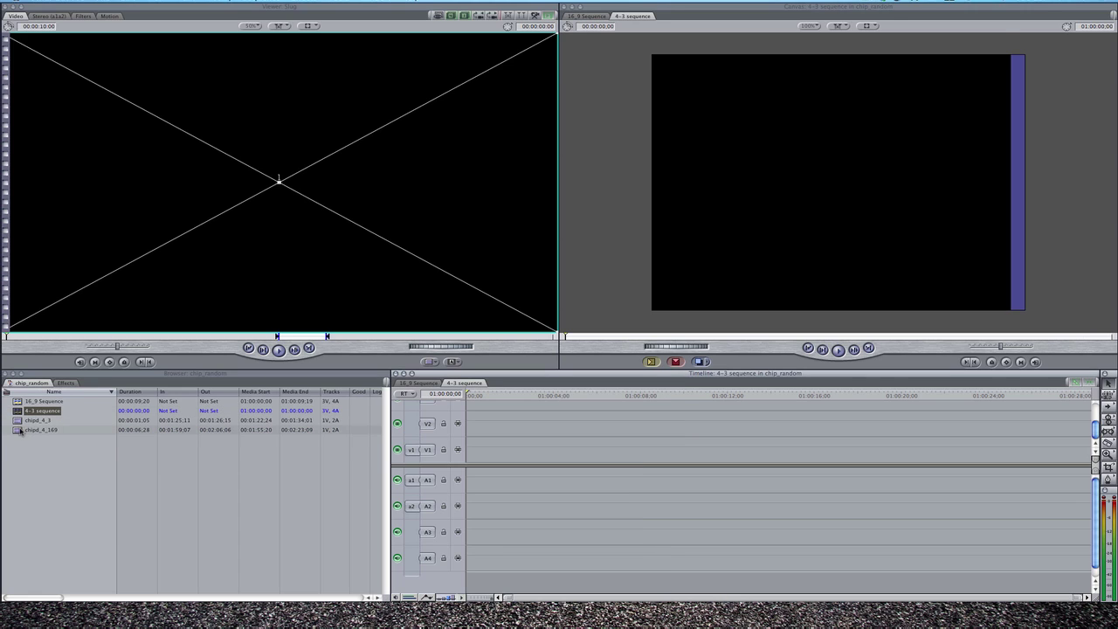
- Load chipd_4_3 at 100% Viewer zoom and drop it at the 4-3 sequence start
double_click(26, 420)
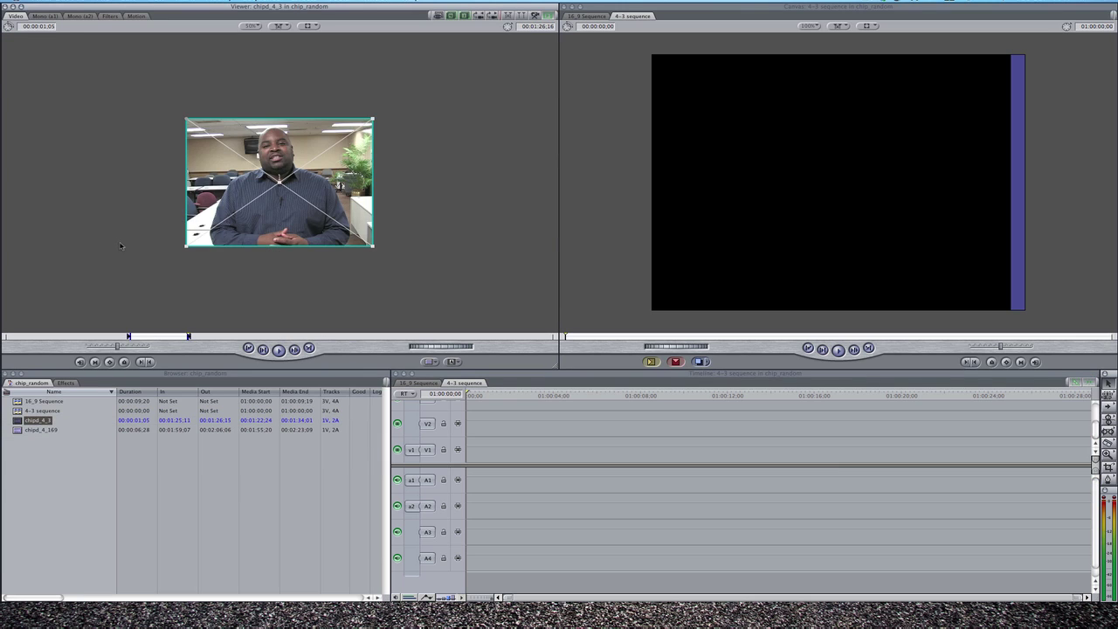
key("w")
left_click(250, 25)
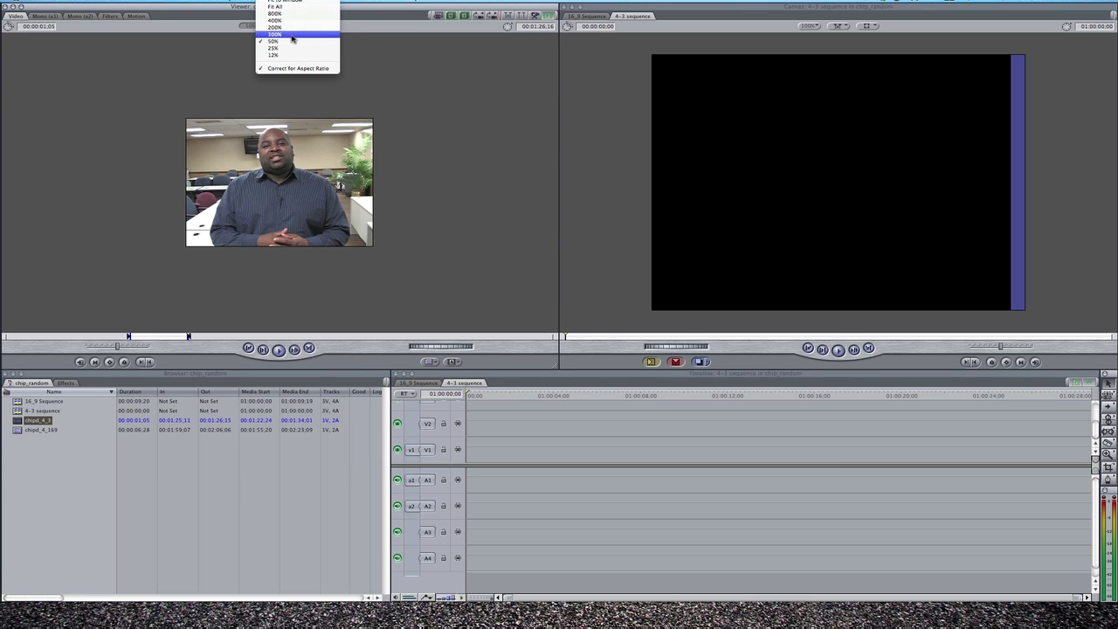
left_click(288, 34)
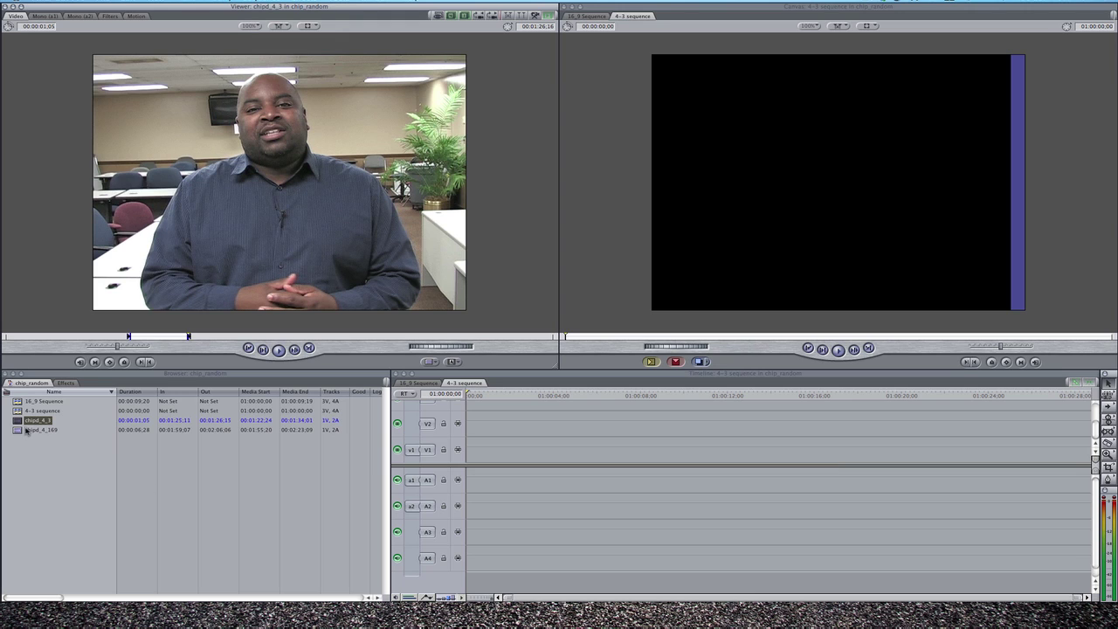
left_click_drag(16, 433, 347, 319)
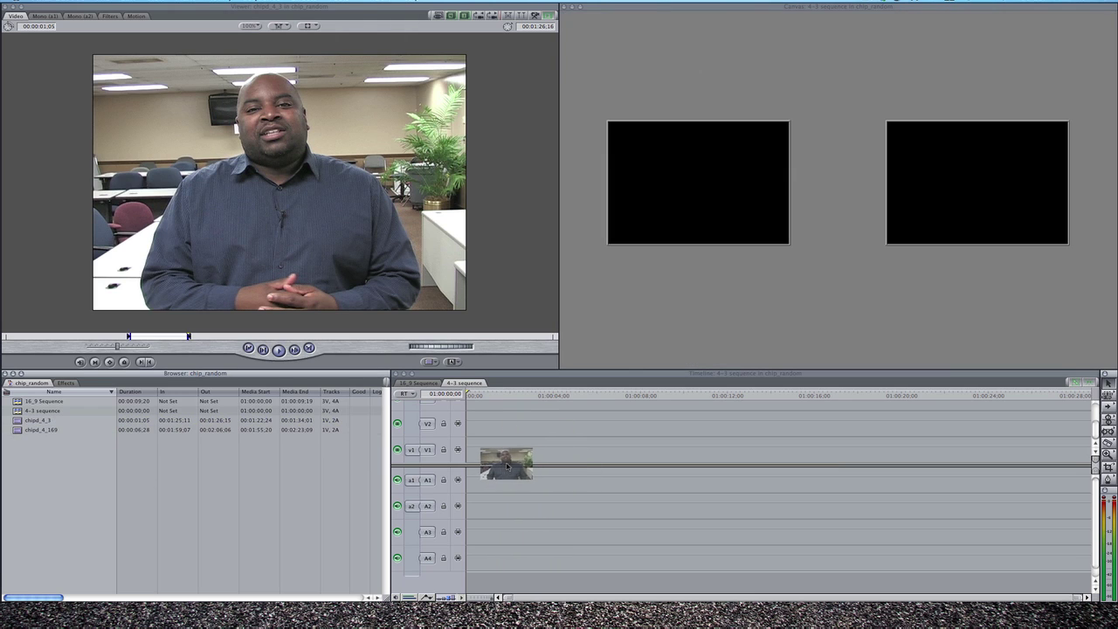
left_click_drag(347, 319, 512, 463)
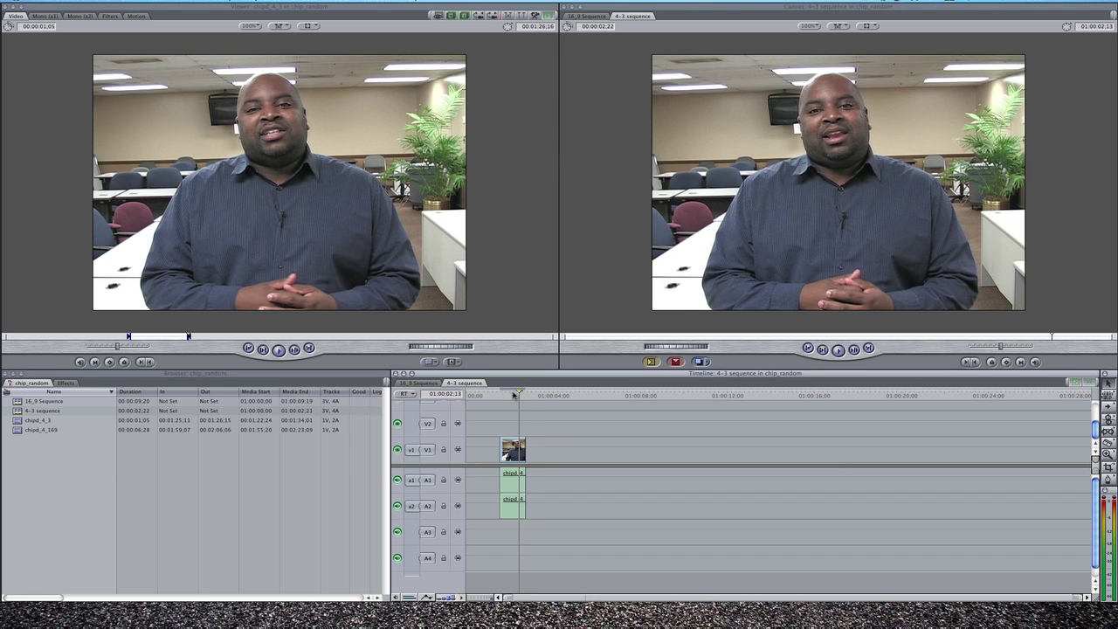
- Drop chipd_4_169 into the 4-3 sequence right after the chipd_4_3 clip
double_click(35, 430)
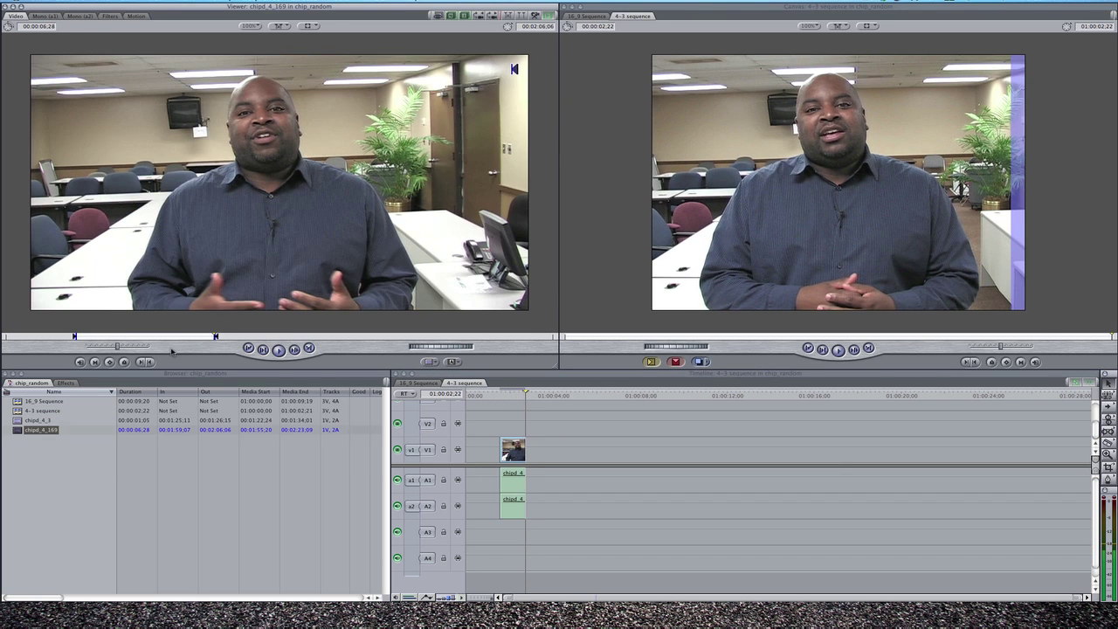
left_click_drag(420, 302, 542, 450)
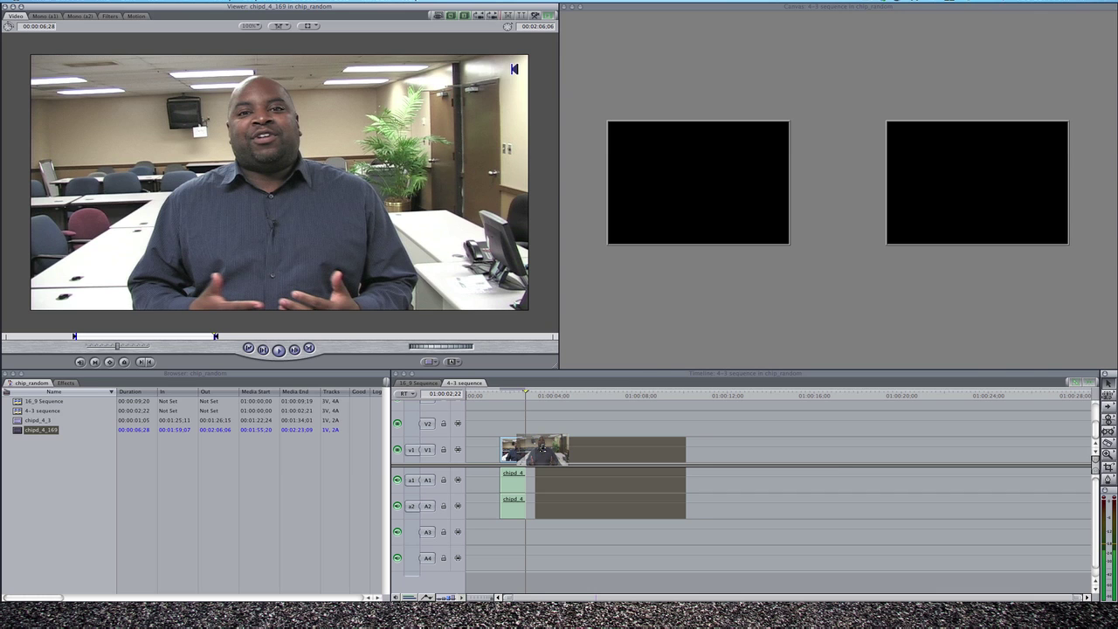
left_click_drag(542, 450, 542, 450)
- Scrub through the letterboxed widescreen clip, then return to the 4:3 clip
left_click(548, 396)
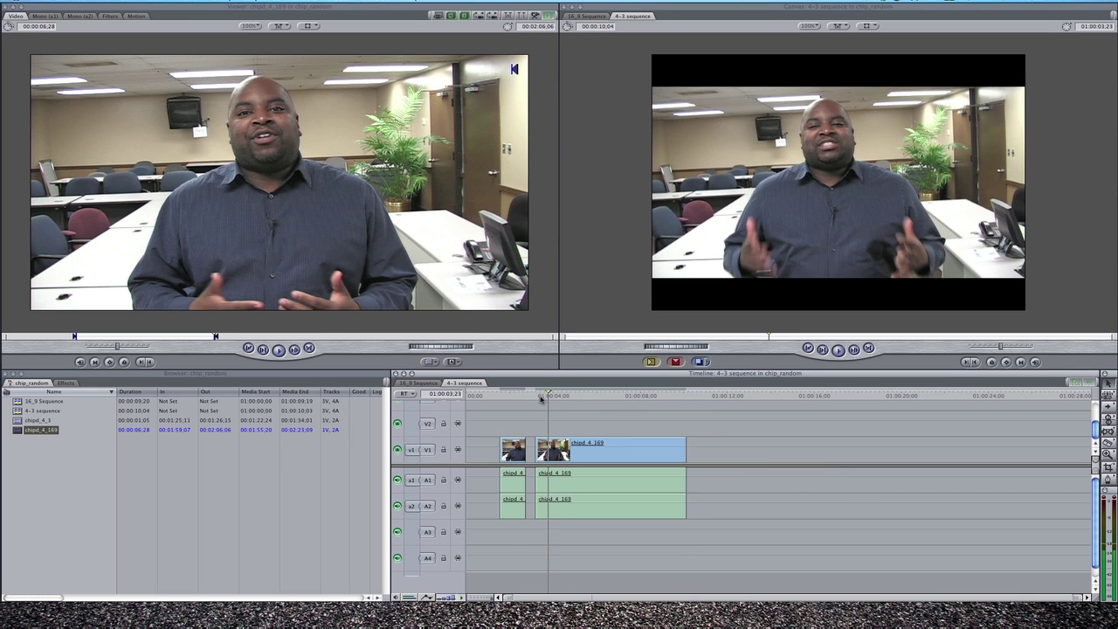
left_click_drag(541, 398, 556, 396)
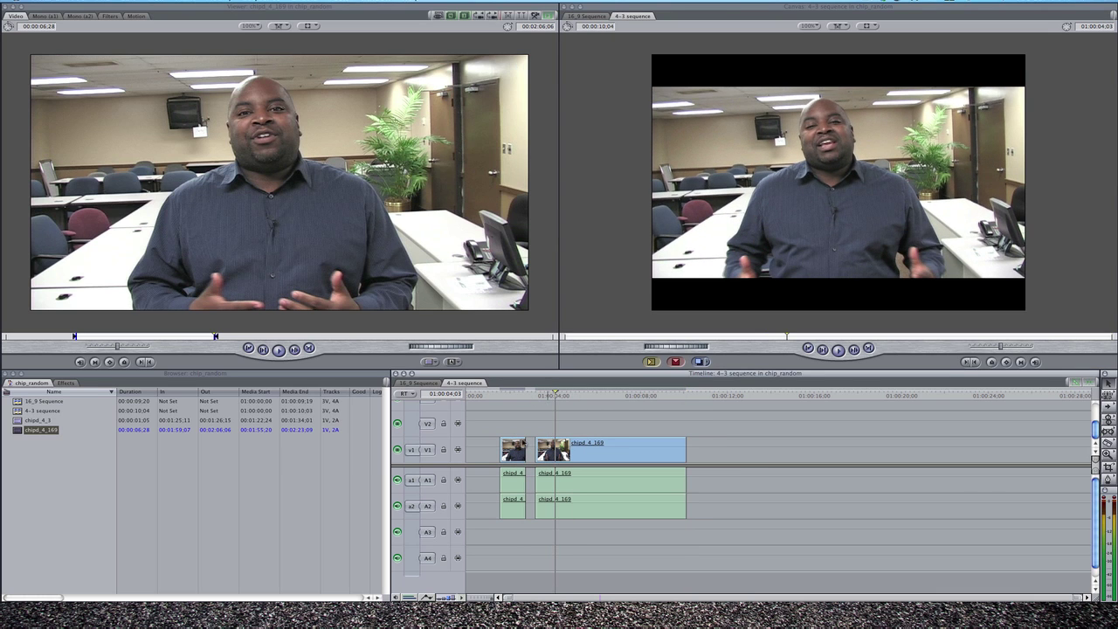
left_click(514, 398)
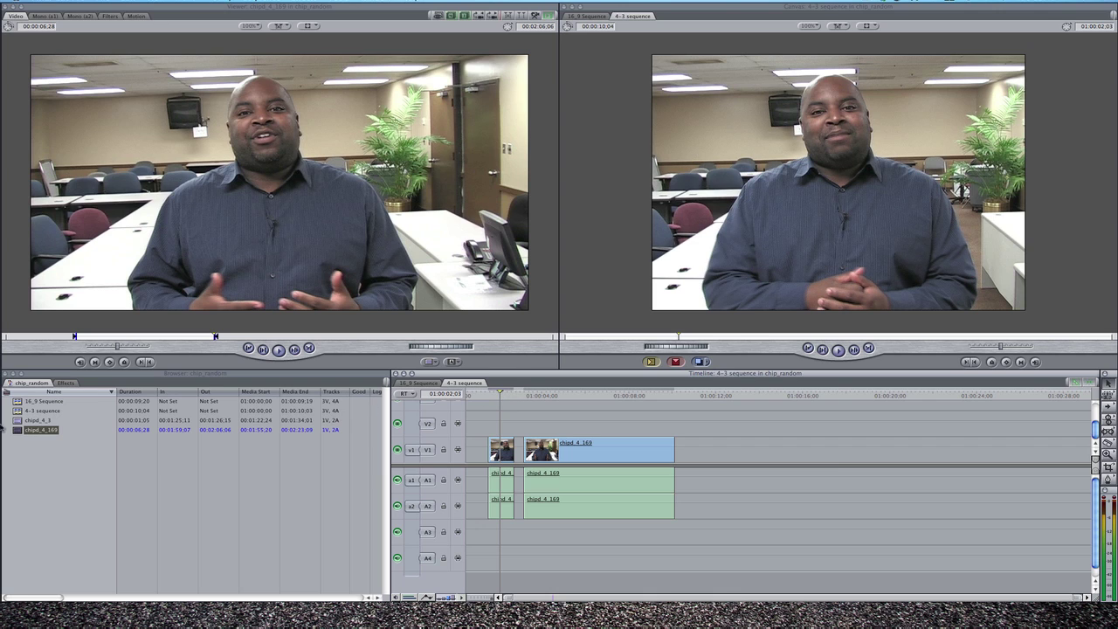
- Create a new sequence, Sequence 3, in the project list and open it
left_click(27, 411)
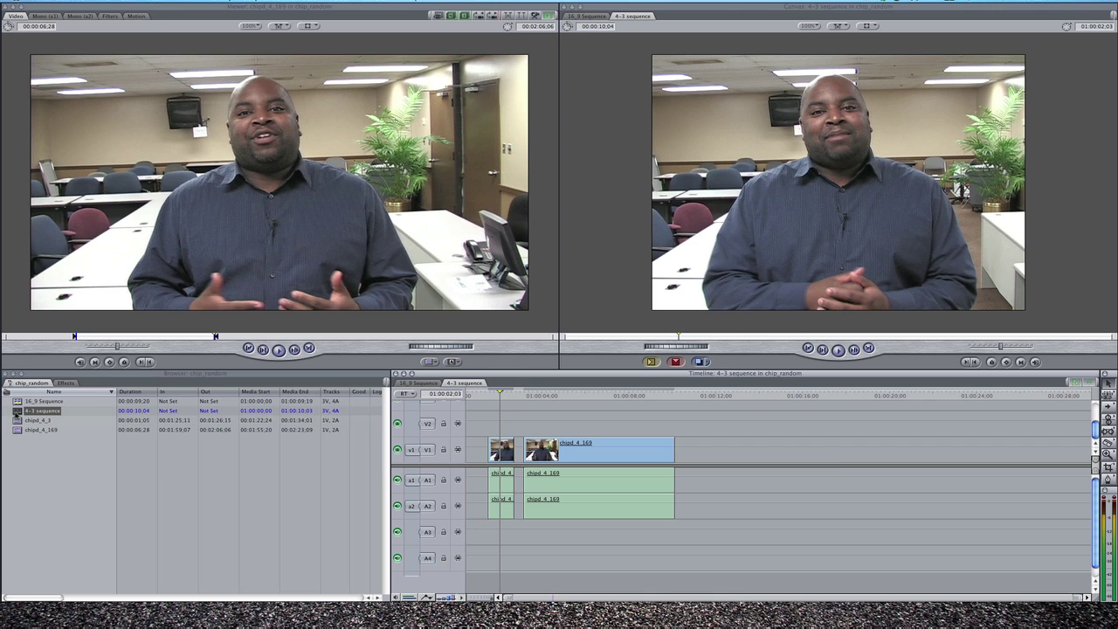
right_click(18, 468)
left_click(58, 497)
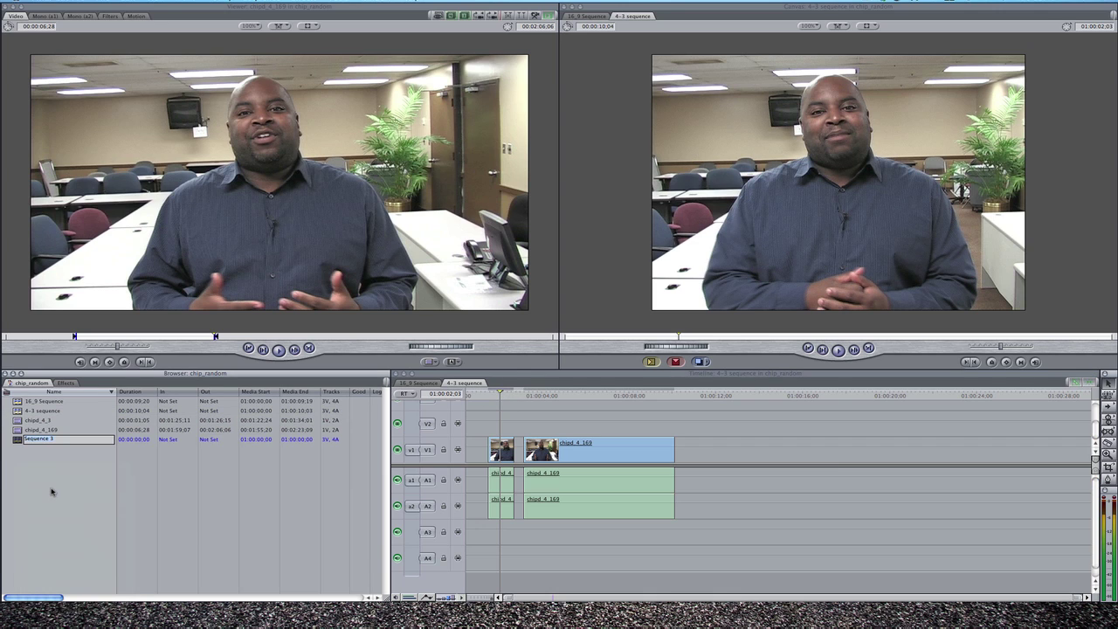
double_click(16, 441)
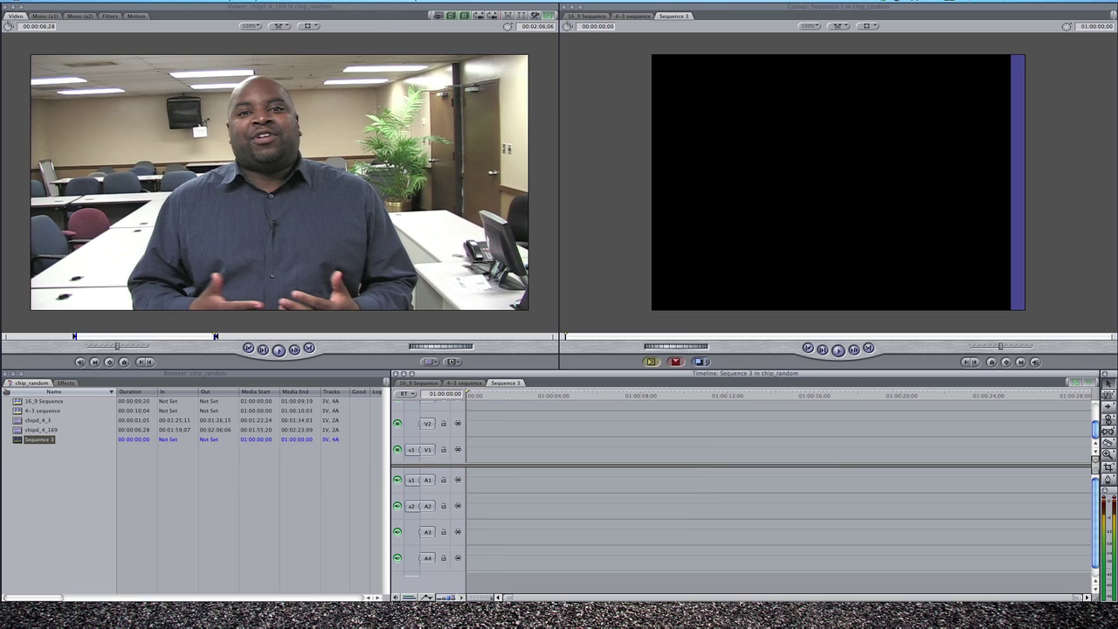
- View Sequence 3's settings and cancel without changing anything
left_click(254, 2)
left_click(262, 45)
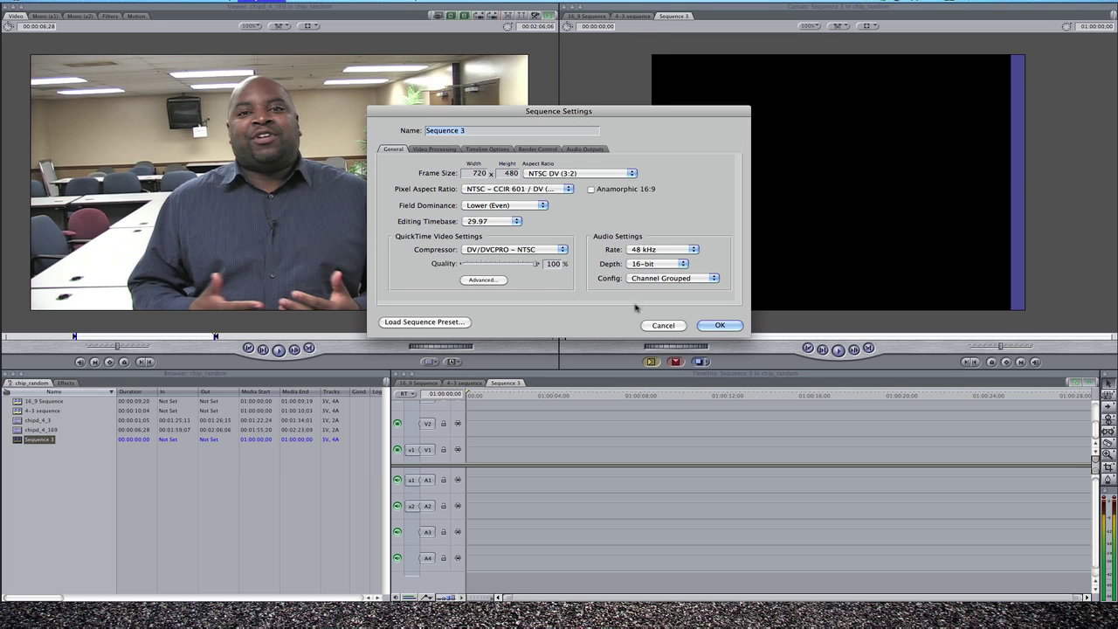
left_click(661, 324)
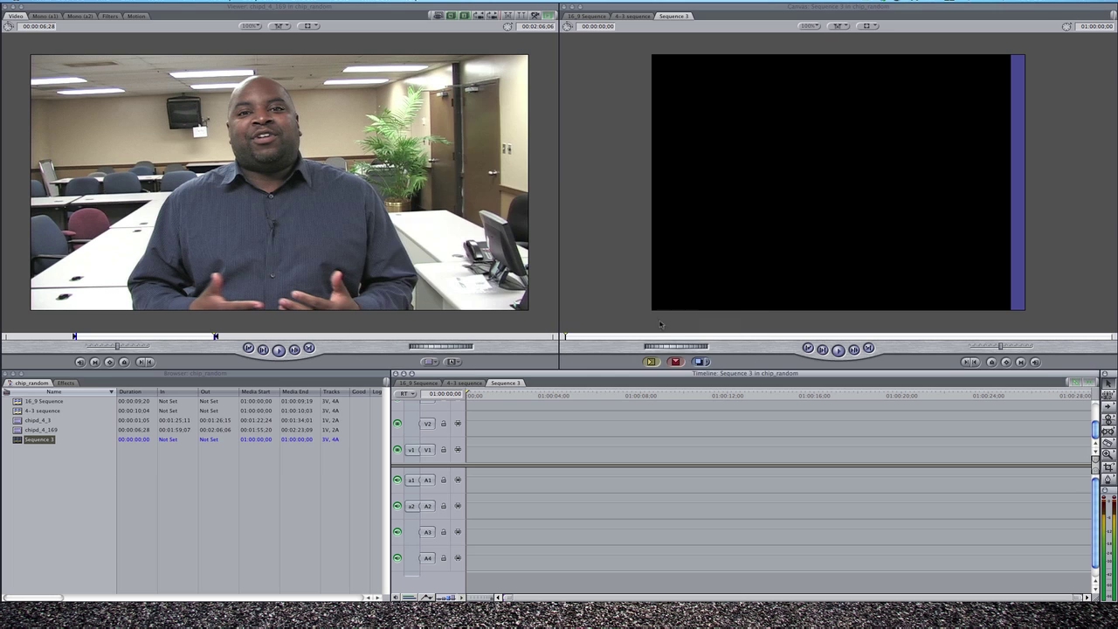
- Open the 4-3 sequence, then the 16_9 Sequence, scrubbing it to the end
double_click(39, 410)
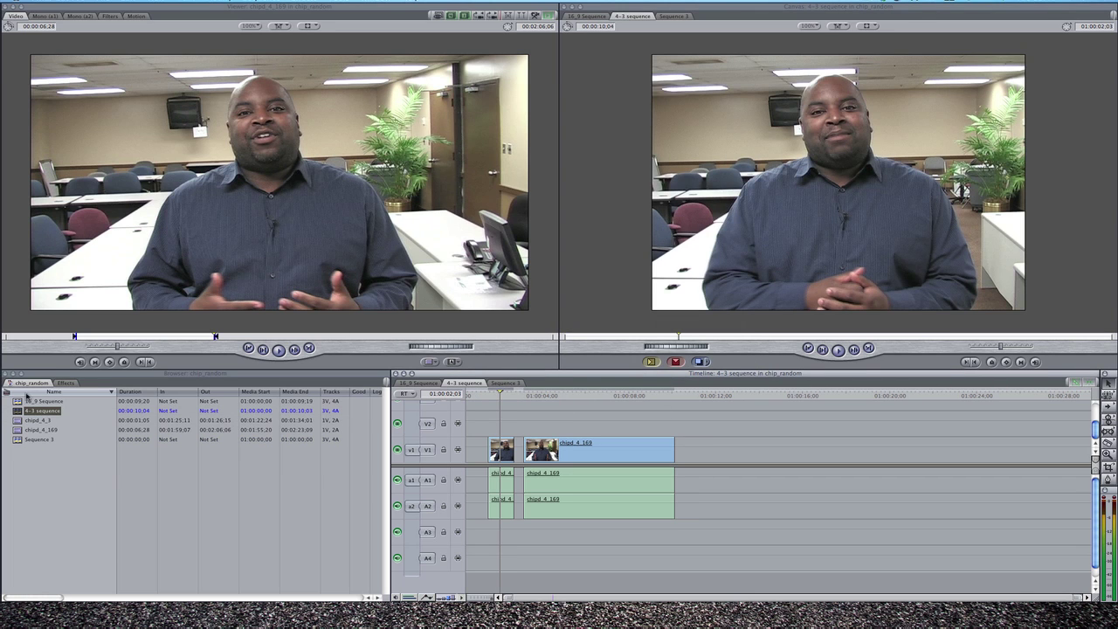
double_click(35, 401)
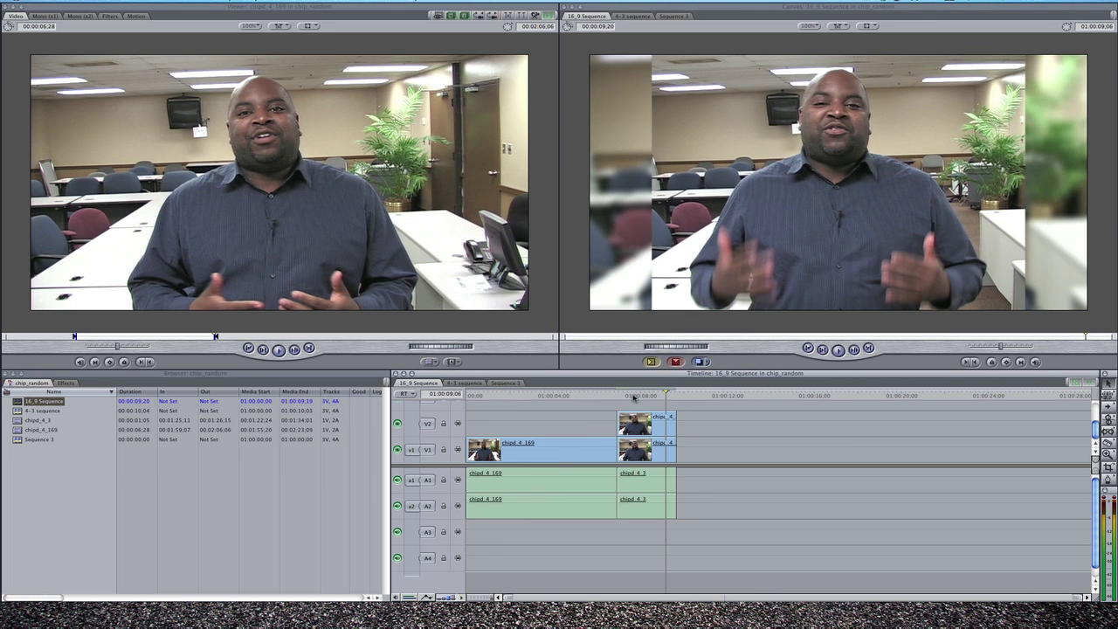
left_click_drag(632, 396, 670, 396)
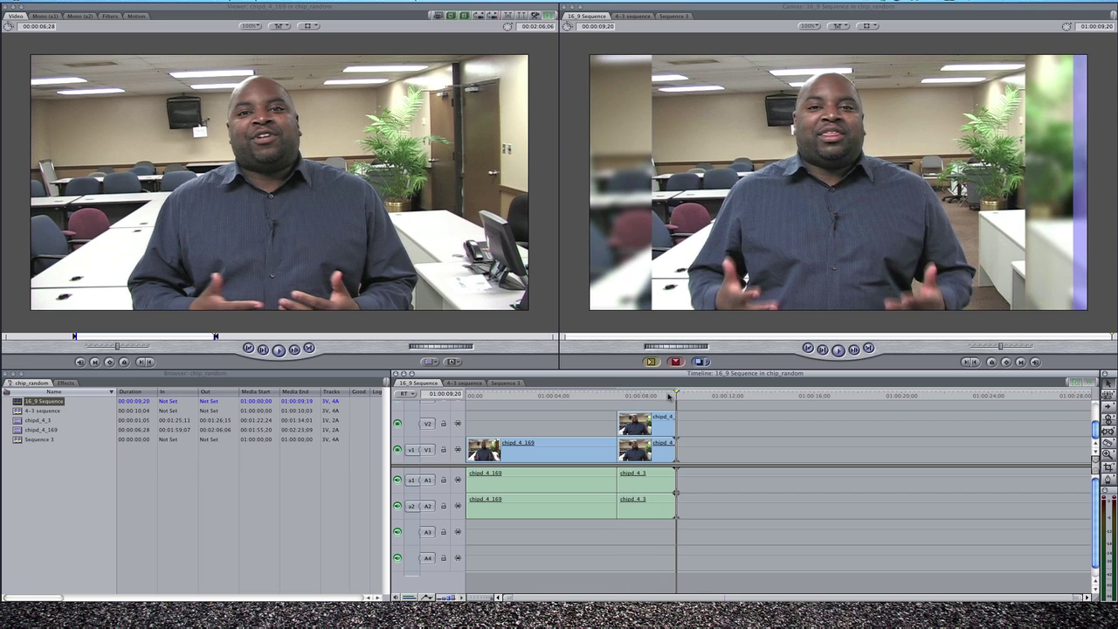
- Reopen the 4-3 sequence and scrub into its letterboxed widescreen clip
left_click(16, 411)
double_click(16, 411)
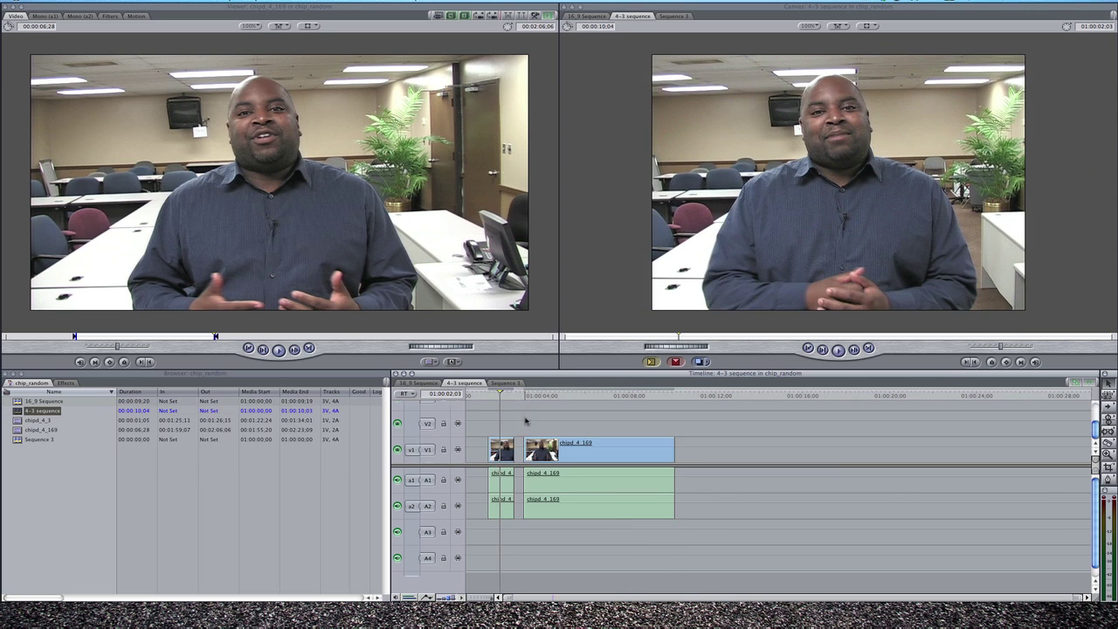
mouse_move(528, 396)
left_mouse_down()
mouse_move(511, 397)
mouse_move(565, 395)
left_mouse_up()
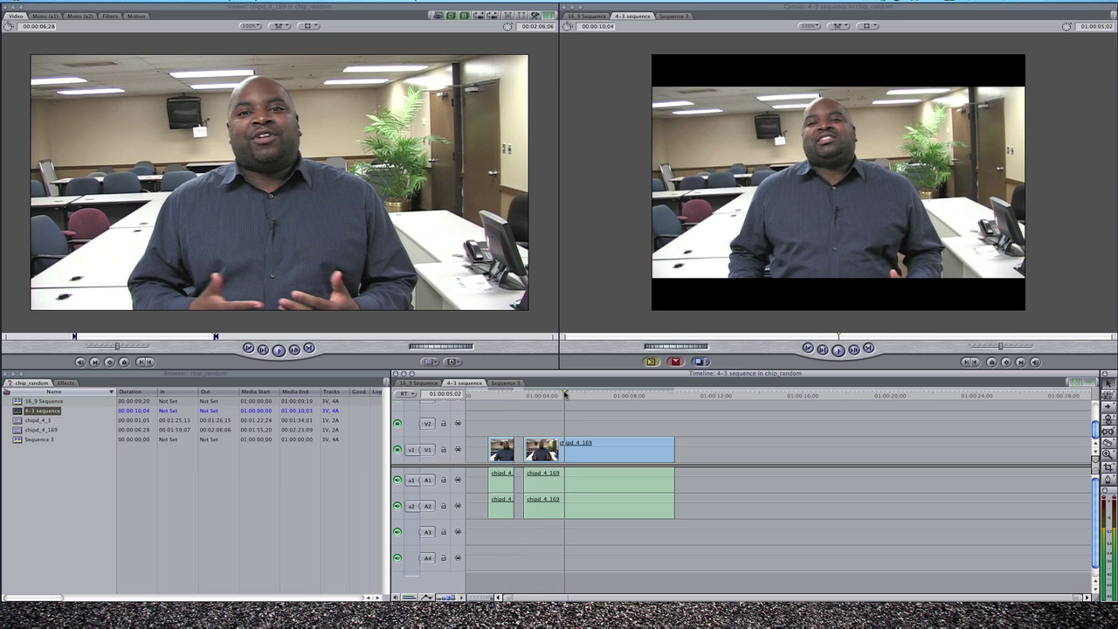